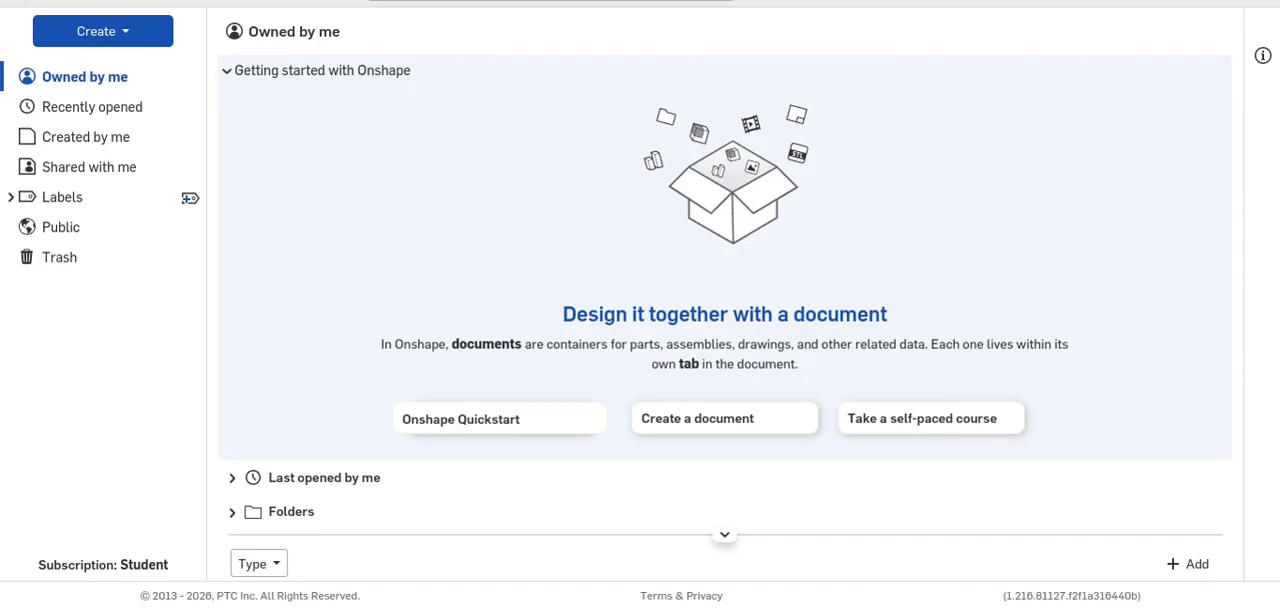
- Open the Hammer Project document from the recently opened documents
{"action": "left_click", "coordinate": [232, 478]}
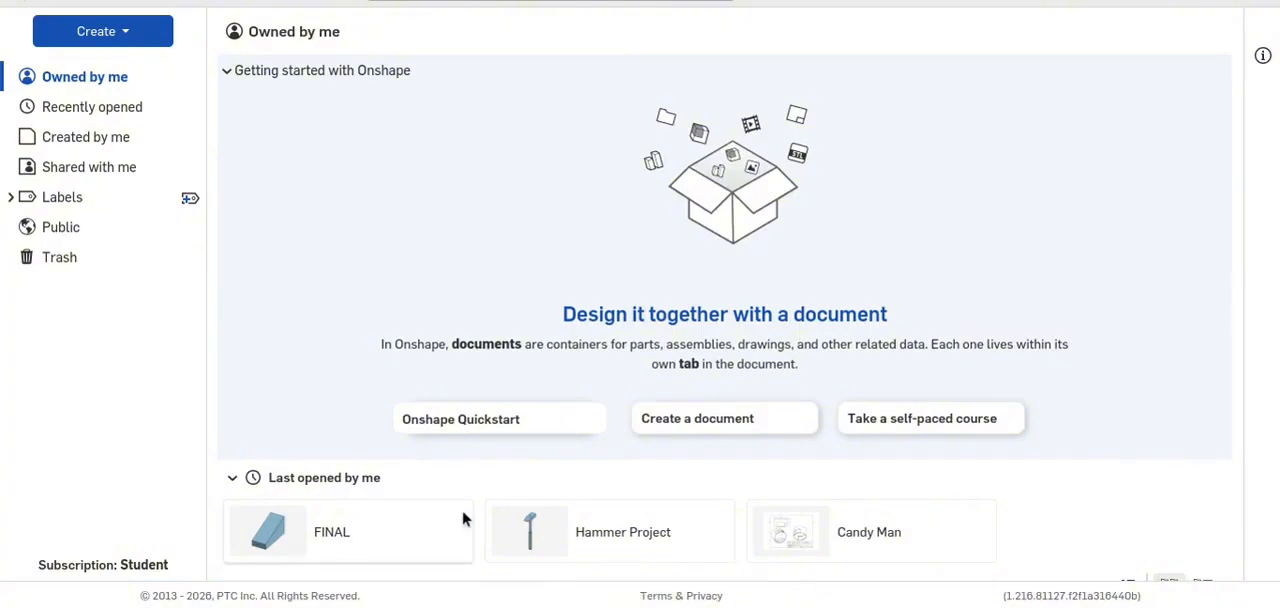
{"action": "left_click", "coordinate": [587, 558]}
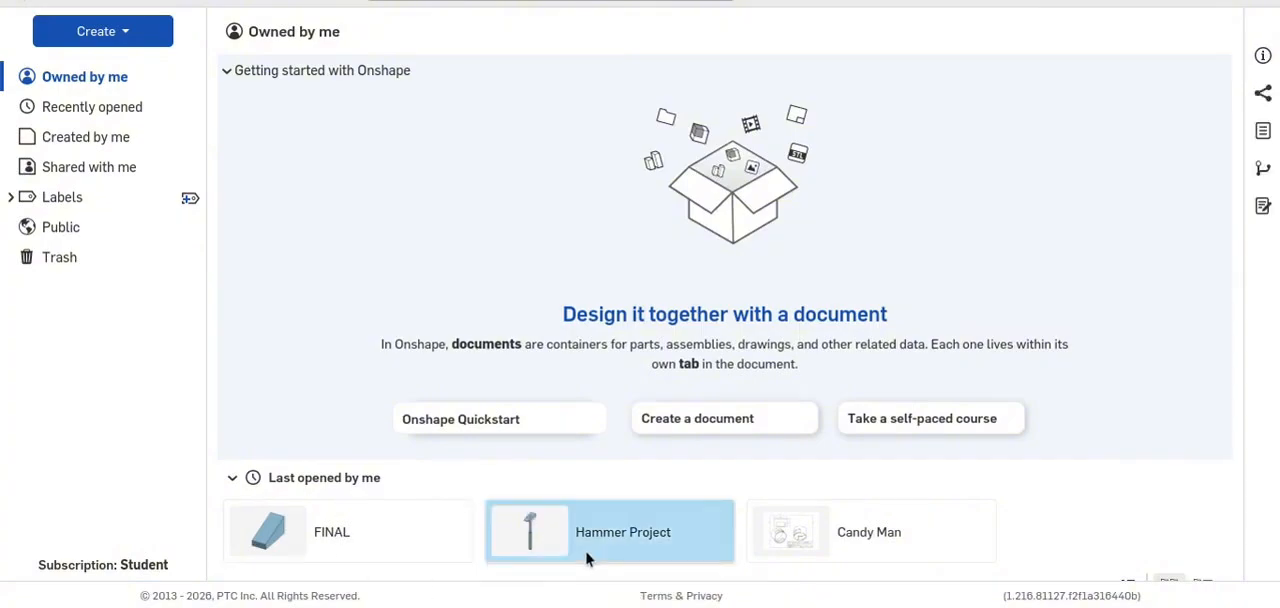
{"action": "left_click", "coordinate": [587, 558]}
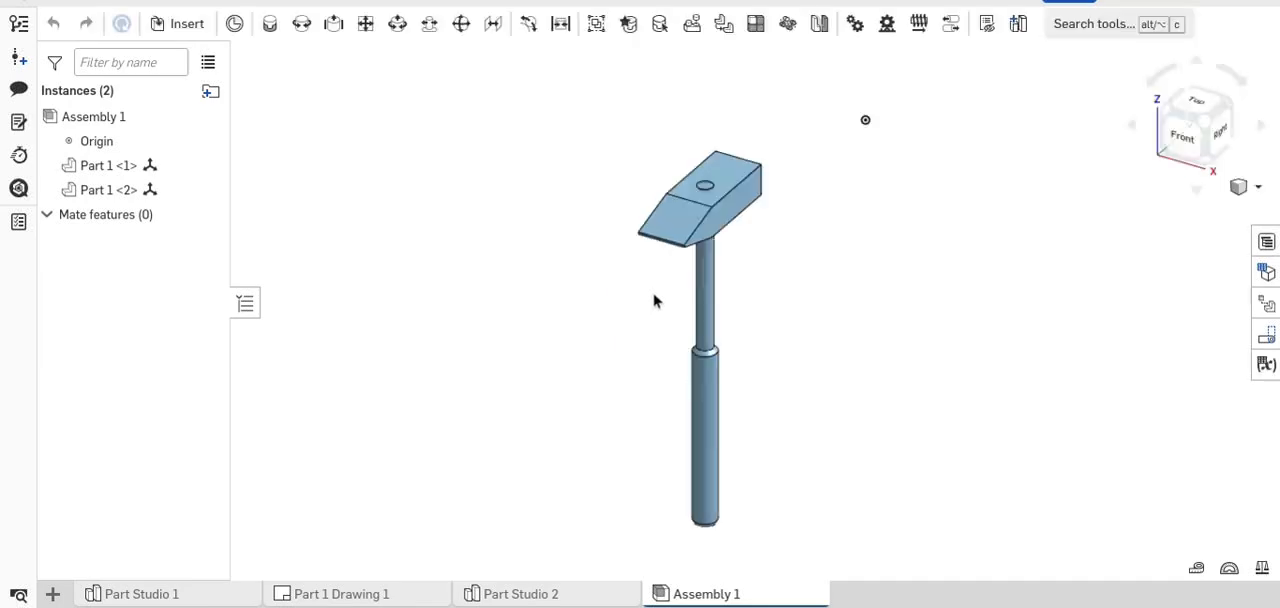
- Examine the assembled hammer from several sides, including the head's top face and the full handle
{"action": "right_click_drag", "start_coordinate": [801, 304], "coordinate": [677, 266]}
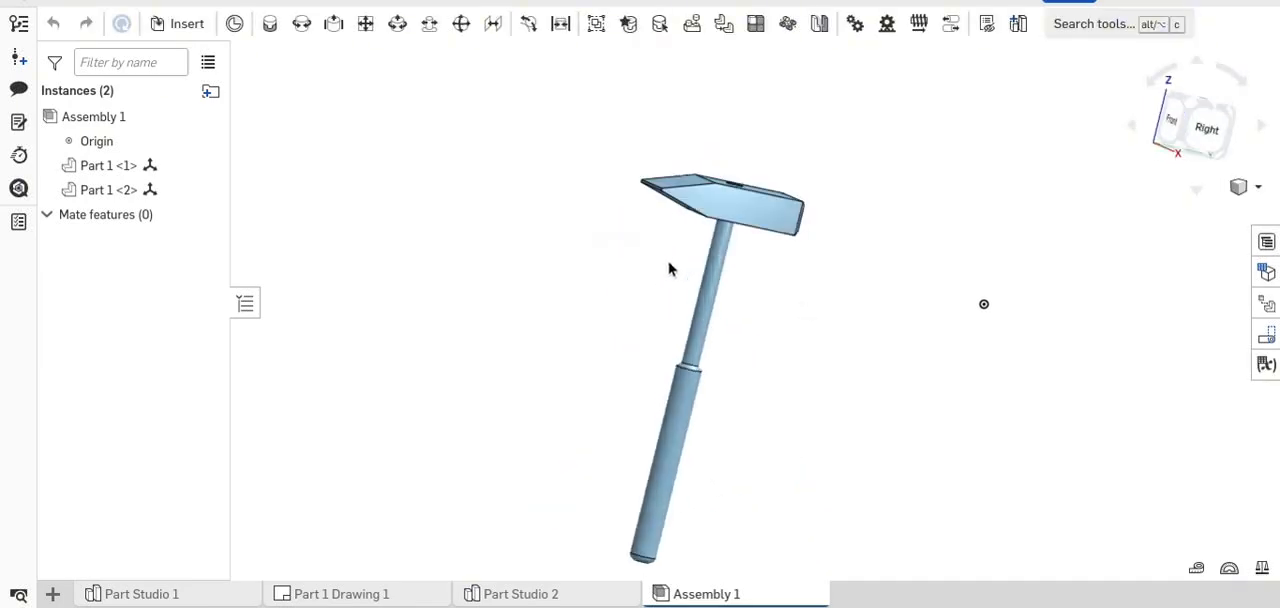
{"action": "right_click_drag", "start_coordinate": [840, 274], "coordinate": [960, 228]}
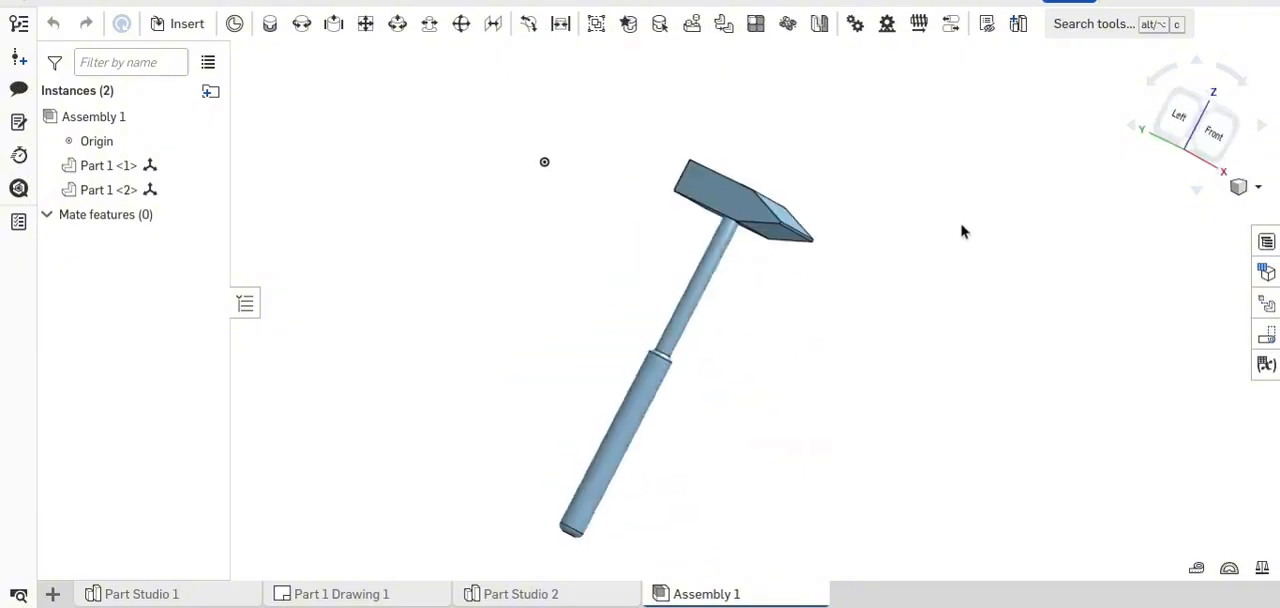
{"action": "left_click", "coordinate": [1177, 121]}
{"action": "left_click_drag", "start_coordinate": [1200, 122], "coordinate": [1074, 202]}
{"action": "right_click_drag", "start_coordinate": [1074, 207], "coordinate": [1029, 357]}
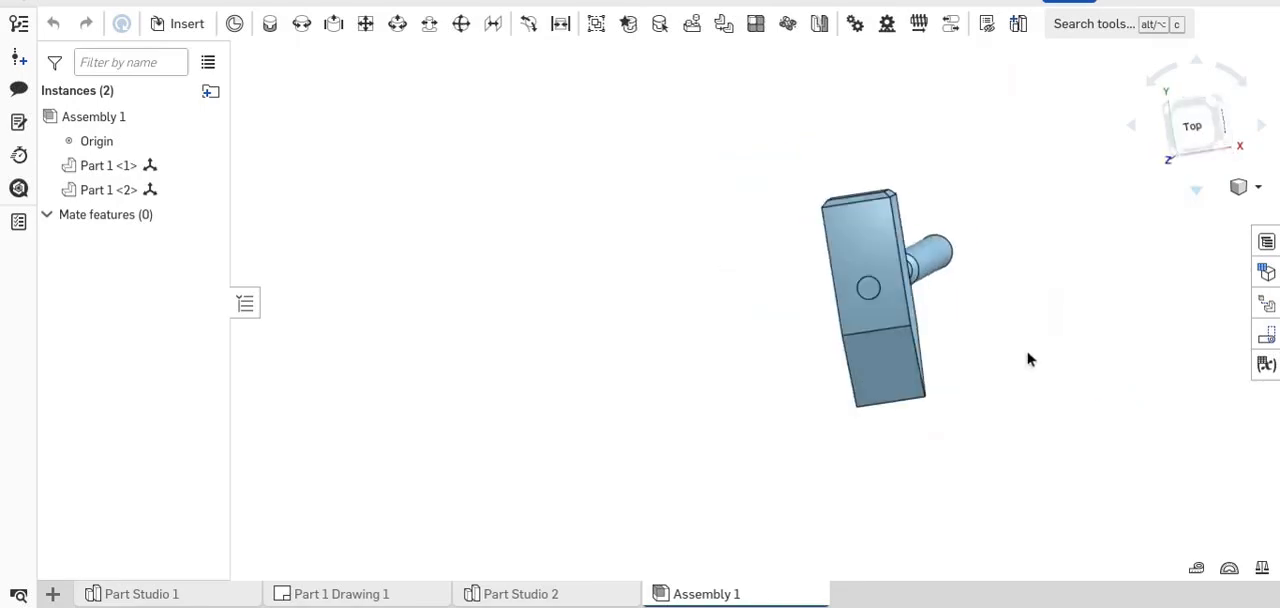
{"action": "right_click_drag", "start_coordinate": [1137, 160], "coordinate": [860, 209]}
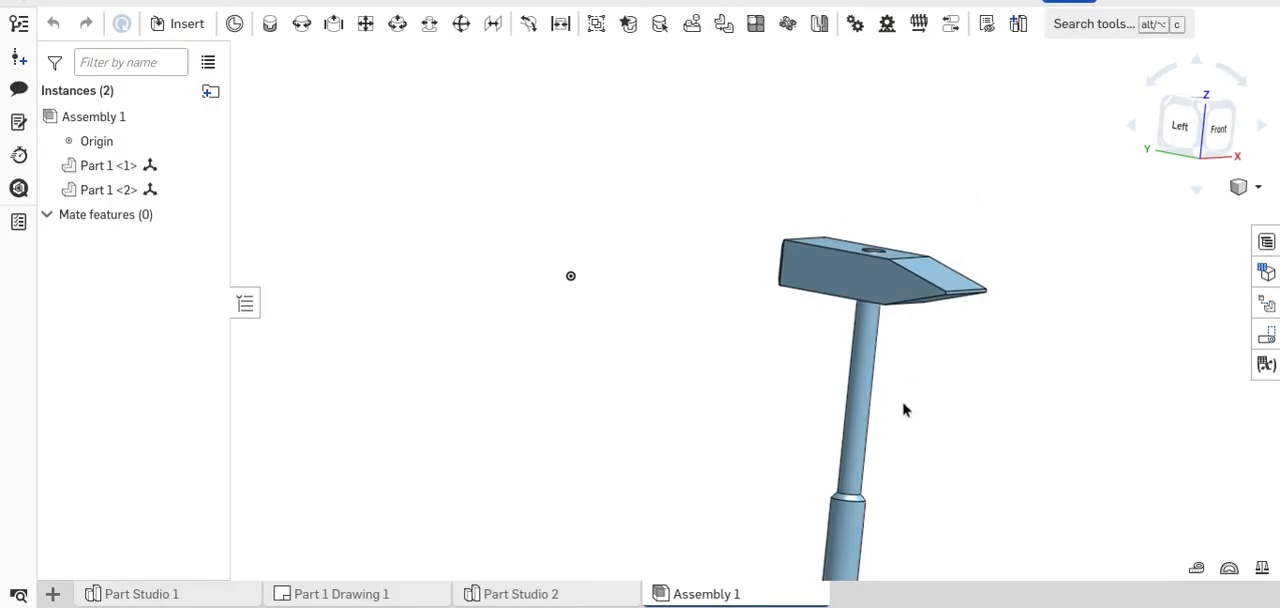
{"action": "middle_click_drag", "start_coordinate": [686, 368], "coordinate": [564, 132]}
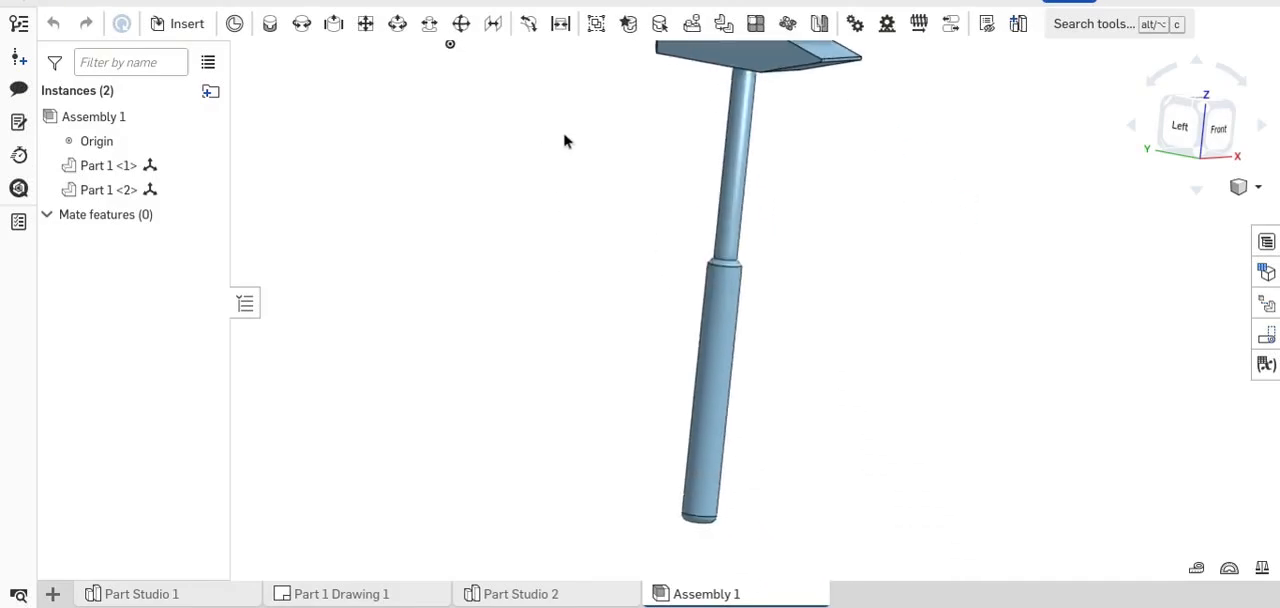
{"action": "right_click_drag", "start_coordinate": [684, 335], "coordinate": [749, 406]}
- Move the hammer head straight up off the handle to expose the threaded end, and clear the selection
{"action": "left_click", "coordinate": [843, 166]}
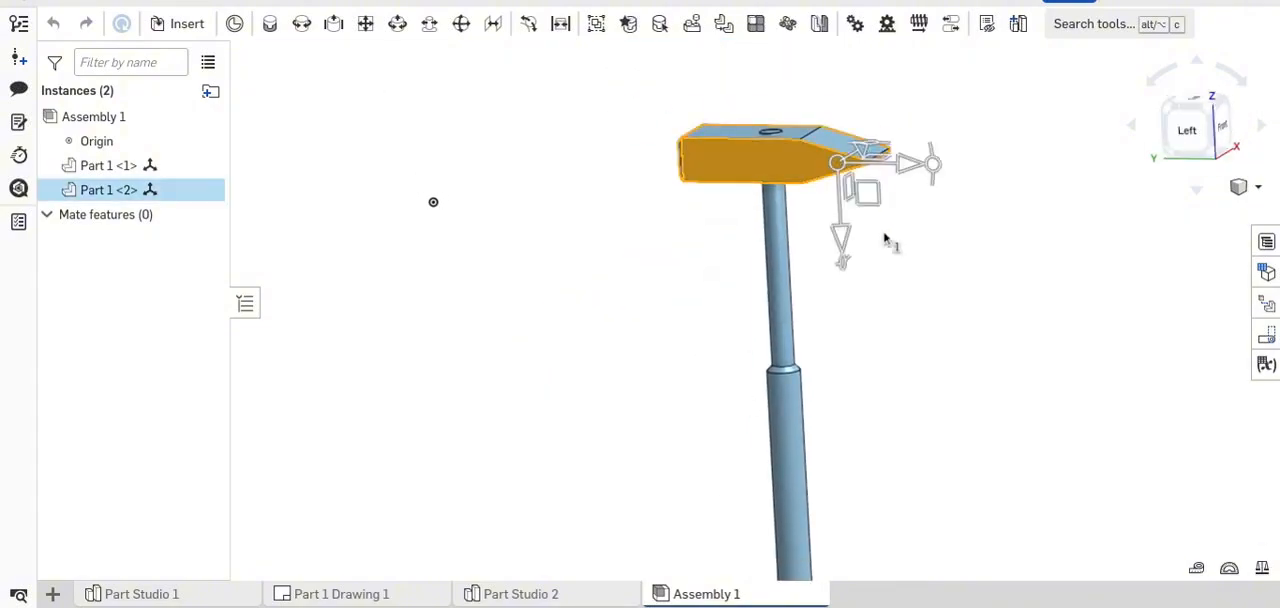
{"action": "right_click_drag", "start_coordinate": [891, 240], "coordinate": [917, 214]}
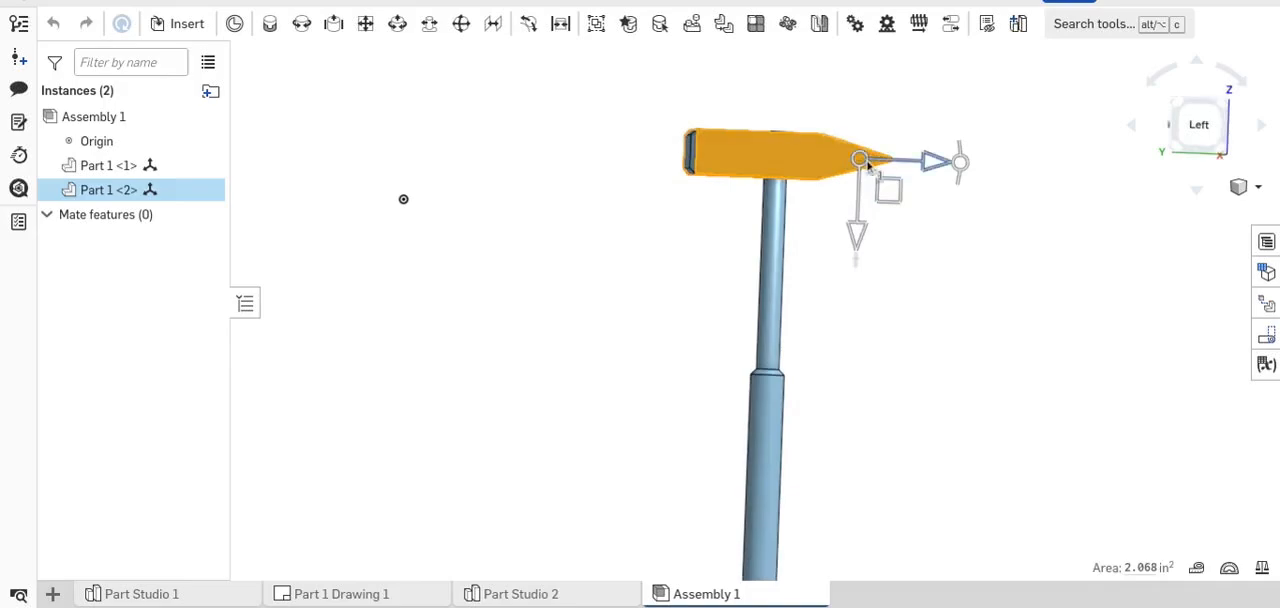
{"action": "left_click_drag", "start_coordinate": [859, 160], "coordinate": [881, 66], "text": "alt"}
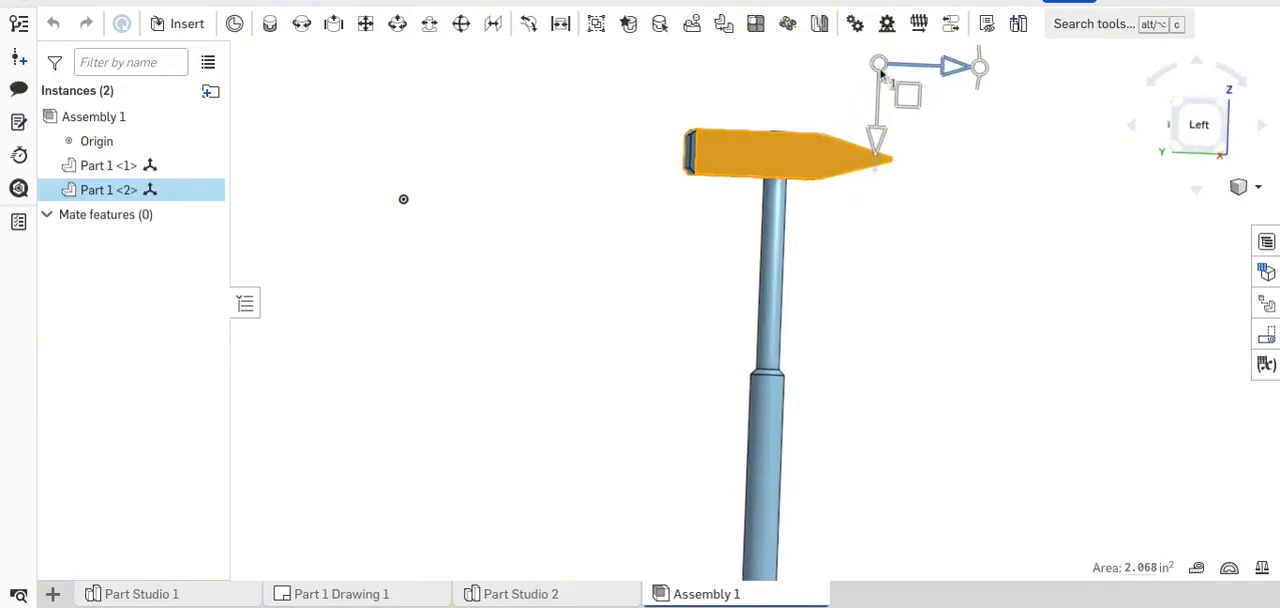
{"action": "left_click_drag", "start_coordinate": [886, 104], "coordinate": [895, 62]}
{"action": "right_click_drag", "start_coordinate": [875, 180], "coordinate": [860, 212]}
{"action": "right_click", "coordinate": [853, 231]}
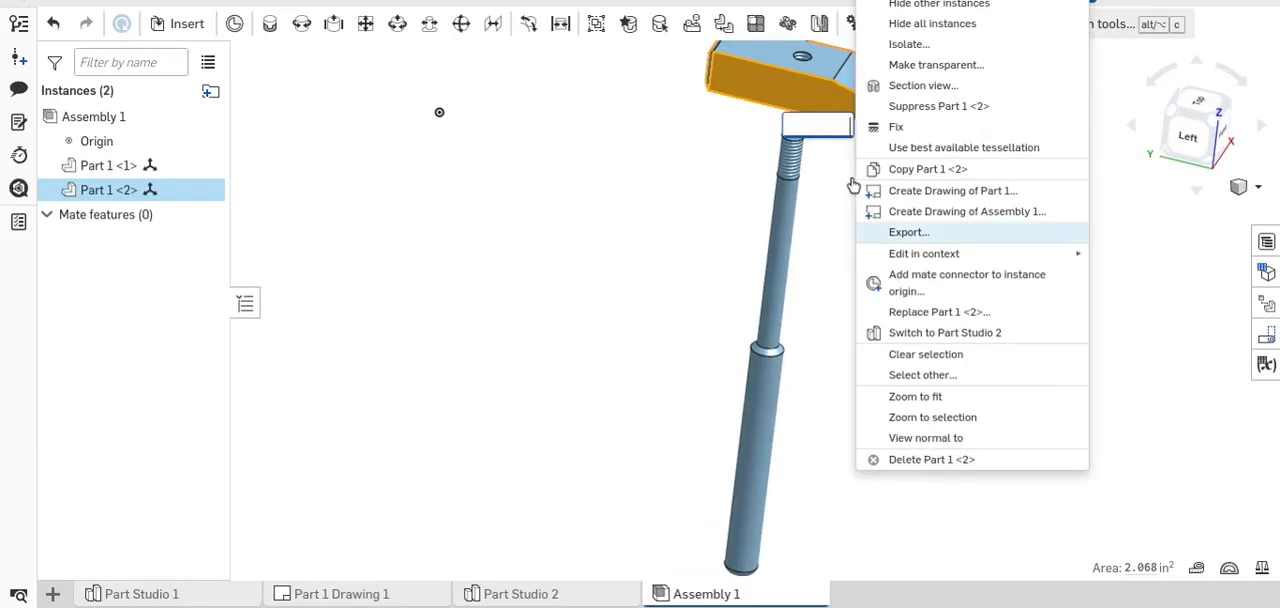
{"action": "left_click", "coordinate": [846, 177]}
{"action": "left_click", "coordinate": [828, 129]}
{"action": "left_click", "coordinate": [842, 190]}
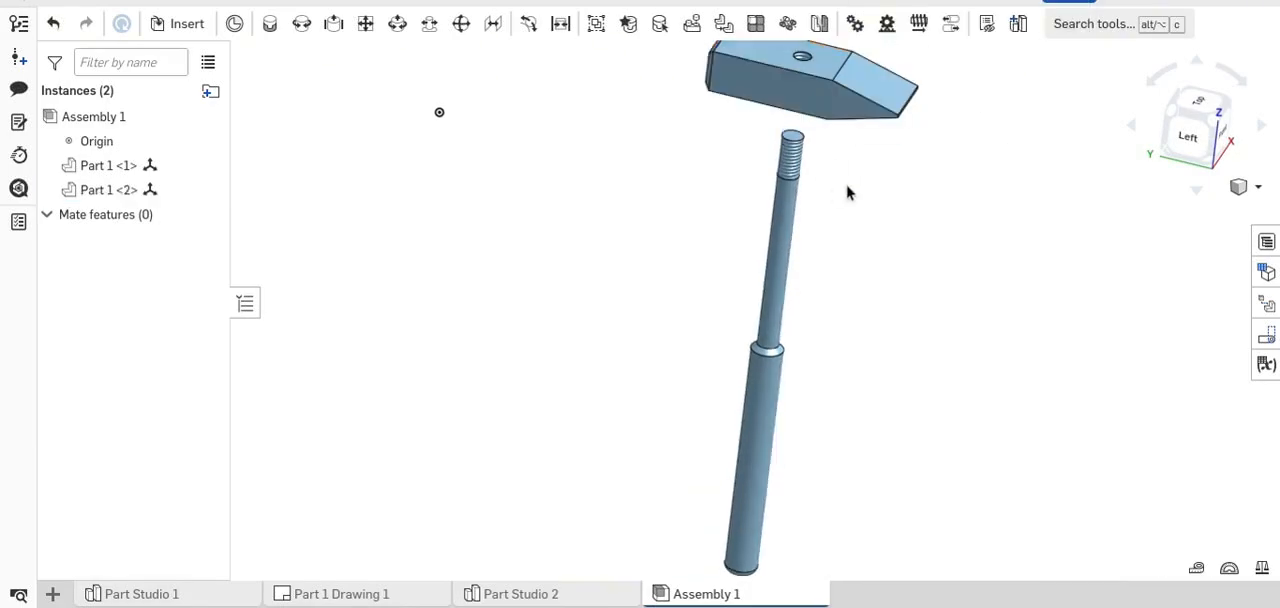
- Examine the threaded hole in the hammer head and the threads at the handle's upper end up close
{"action": "middle_click_drag", "start_coordinate": [858, 178], "coordinate": [856, 290]}
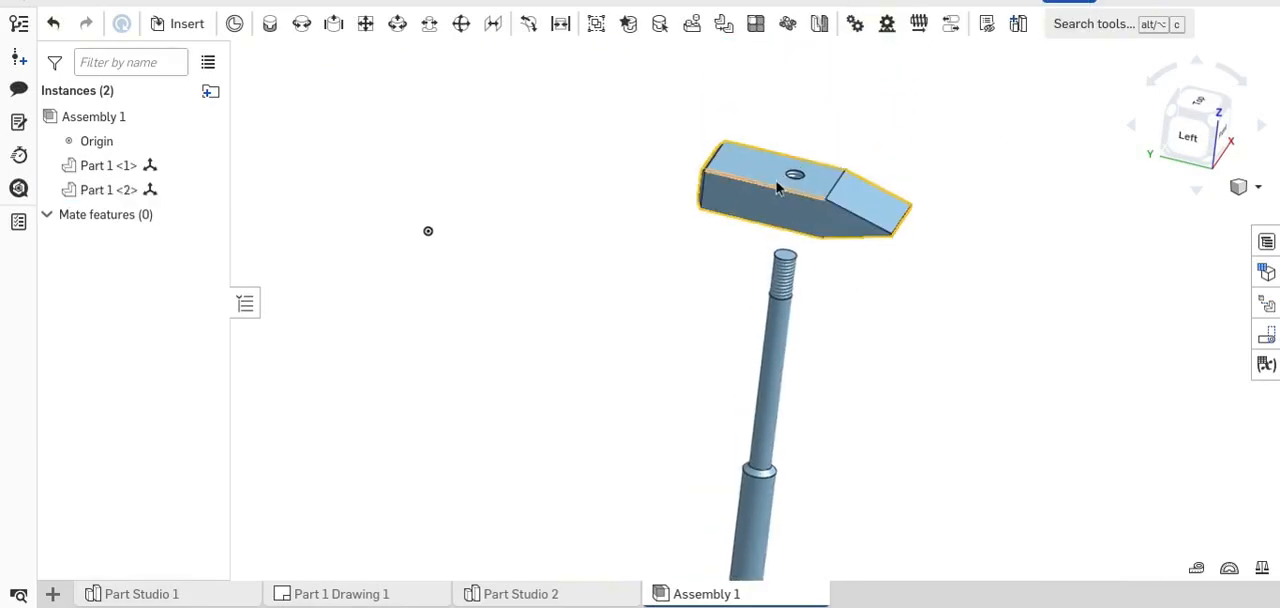
{"action": "scroll", "coordinate": [811, 210], "scroll_direction": "up", "scroll_amount": 2}
{"action": "scroll", "coordinate": [812, 210], "scroll_direction": "up", "scroll_amount": 3}
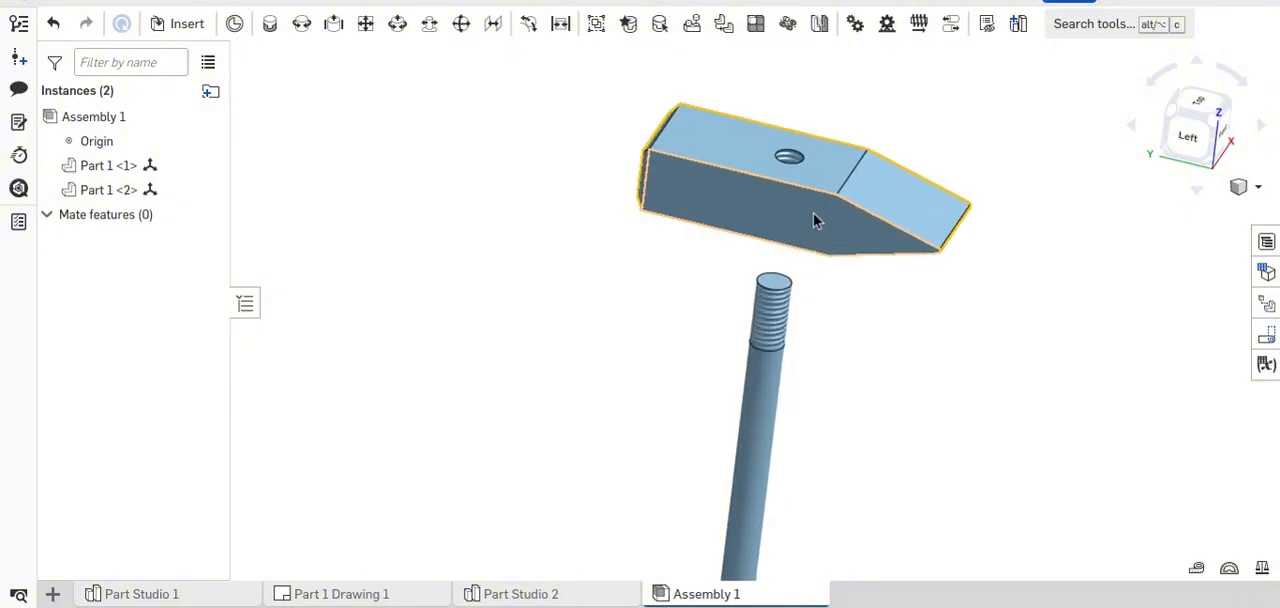
{"action": "middle_click_drag", "start_coordinate": [756, 235], "coordinate": [790, 180]}
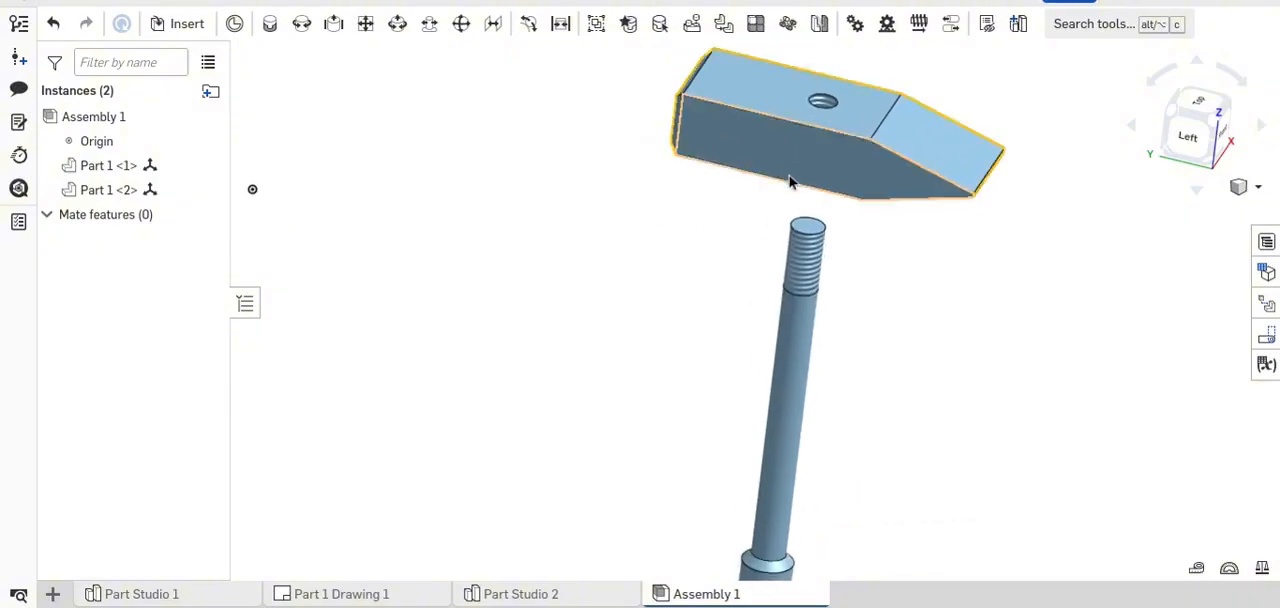
{"action": "middle_click_drag", "start_coordinate": [825, 290], "coordinate": [831, 143]}
{"action": "scroll", "coordinate": [832, 143], "scroll_direction": "up", "scroll_amount": 6}
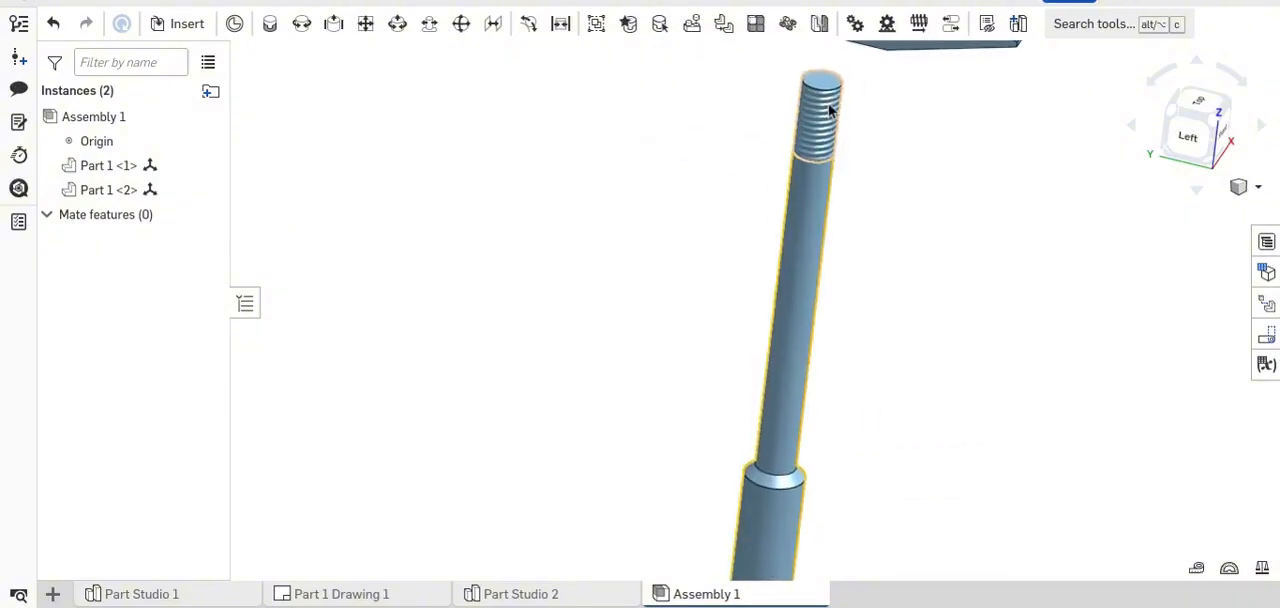
{"action": "scroll", "coordinate": [811, 140], "scroll_direction": "down", "scroll_amount": 5}
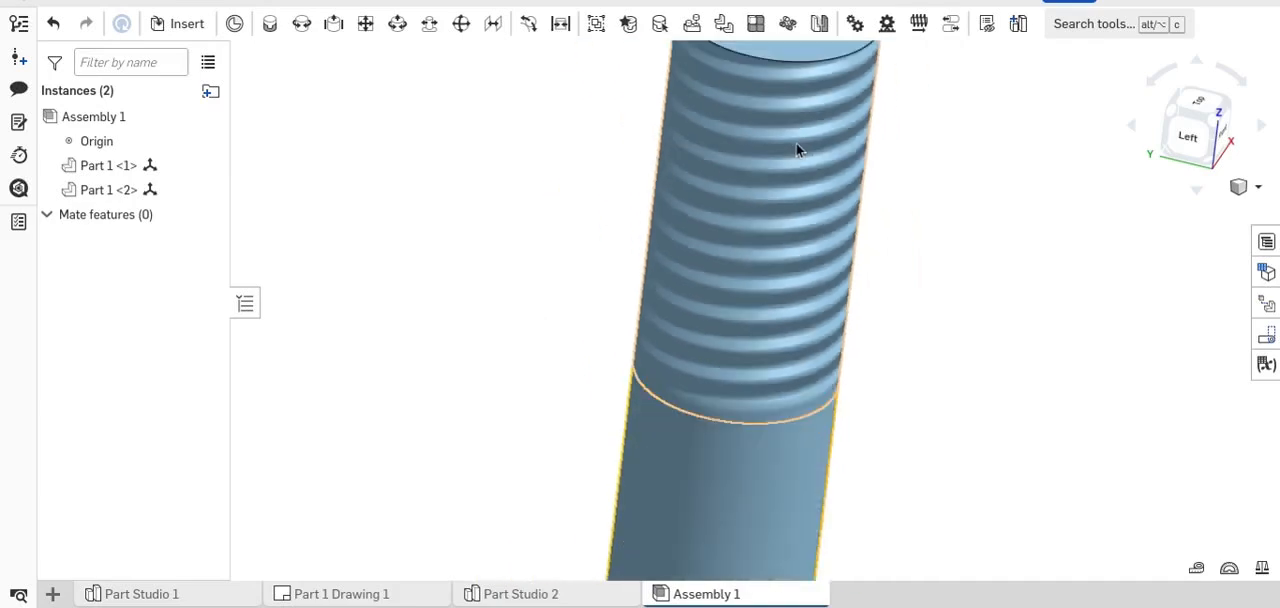
{"action": "scroll", "coordinate": [818, 246], "scroll_direction": "down", "scroll_amount": 10}
{"action": "middle_click_drag", "start_coordinate": [790, 241], "coordinate": [791, 289]}
{"action": "scroll", "coordinate": [753, 205], "scroll_direction": "up", "scroll_amount": 1}
{"action": "scroll", "coordinate": [754, 211], "scroll_direction": "up", "scroll_amount": 1}
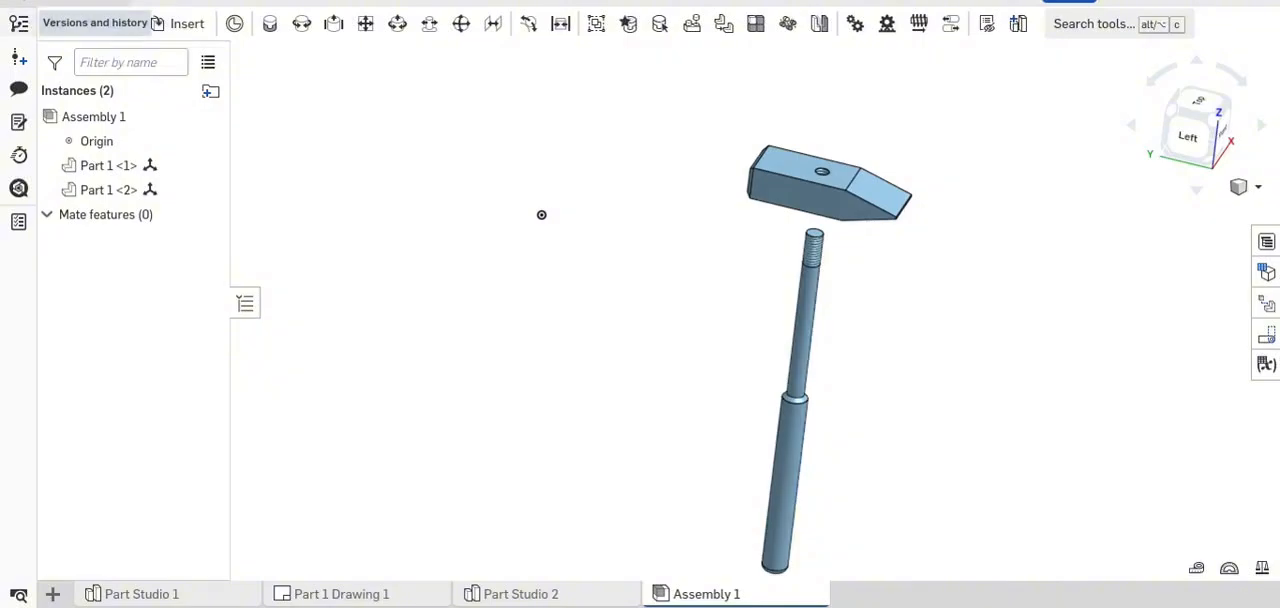
- Return to the documents list and create a new document named "Demonstration"
{"action": "left_click", "coordinate": [68, 4]}
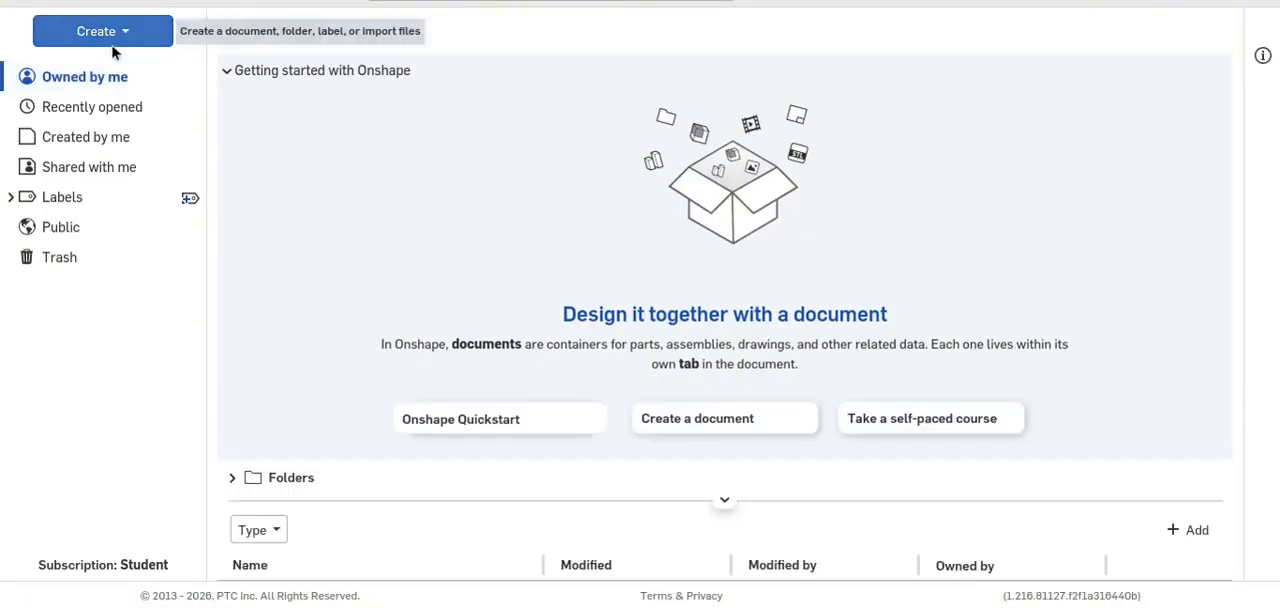
{"action": "left_click", "coordinate": [112, 38]}
{"action": "left_click", "coordinate": [135, 79]}
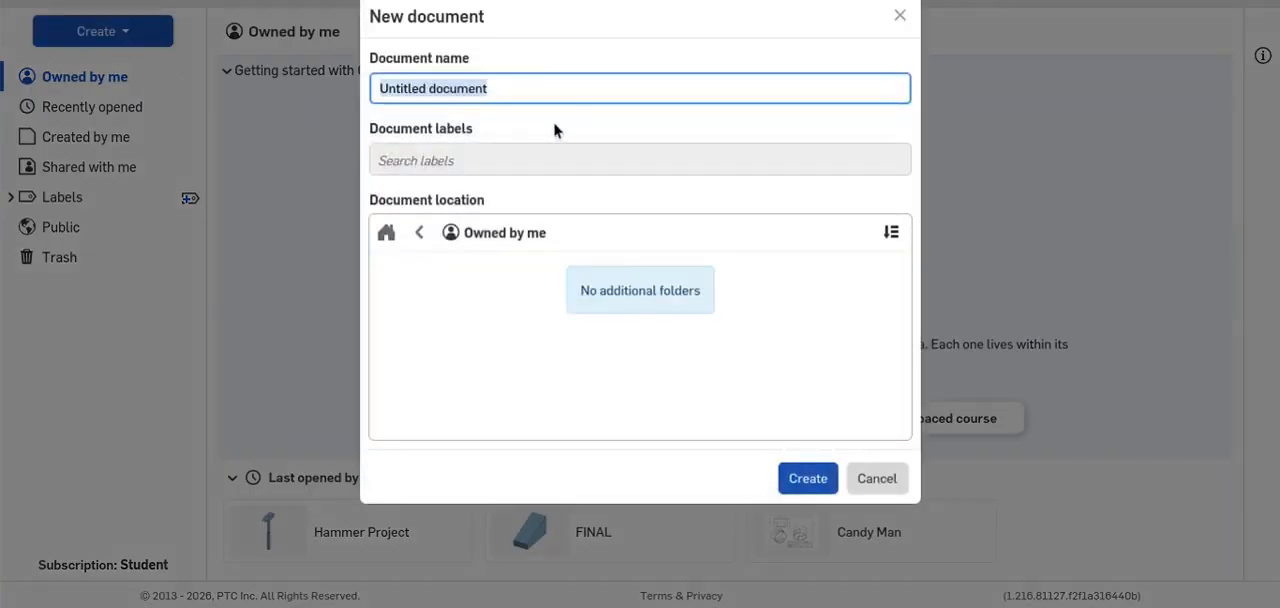
{"action": "type", "text": "DRawin"}
{"action": "key", "text": "BackSpace"}
{"action": "key", "text": "BackSpace"}
{"action": "key", "text": "BackSpace"}
{"action": "key", "text": "BackSpace"}
{"action": "key", "text": "BackSpace"}
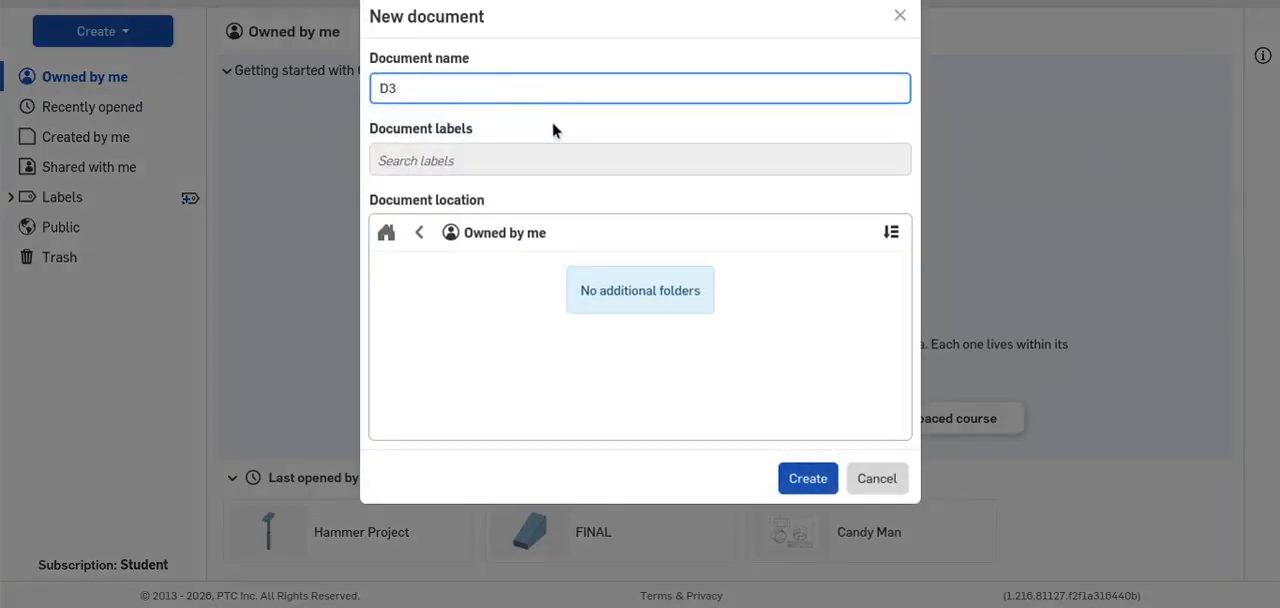
{"action": "type", "text": "emonstration"}
{"action": "left_click", "coordinate": [806, 477]}
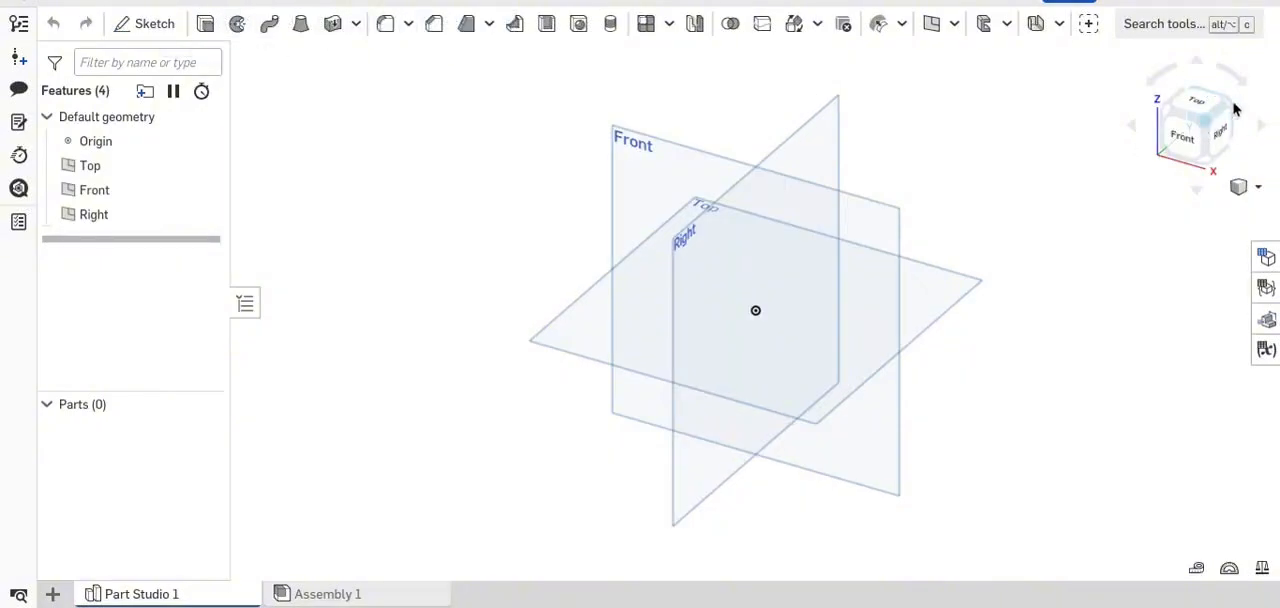
- Start a sketch on the Front plane and draw a center point rectangle about 4.2 wide and 0.38 high, centered on the origin
{"action": "left_click", "coordinate": [1186, 145]}
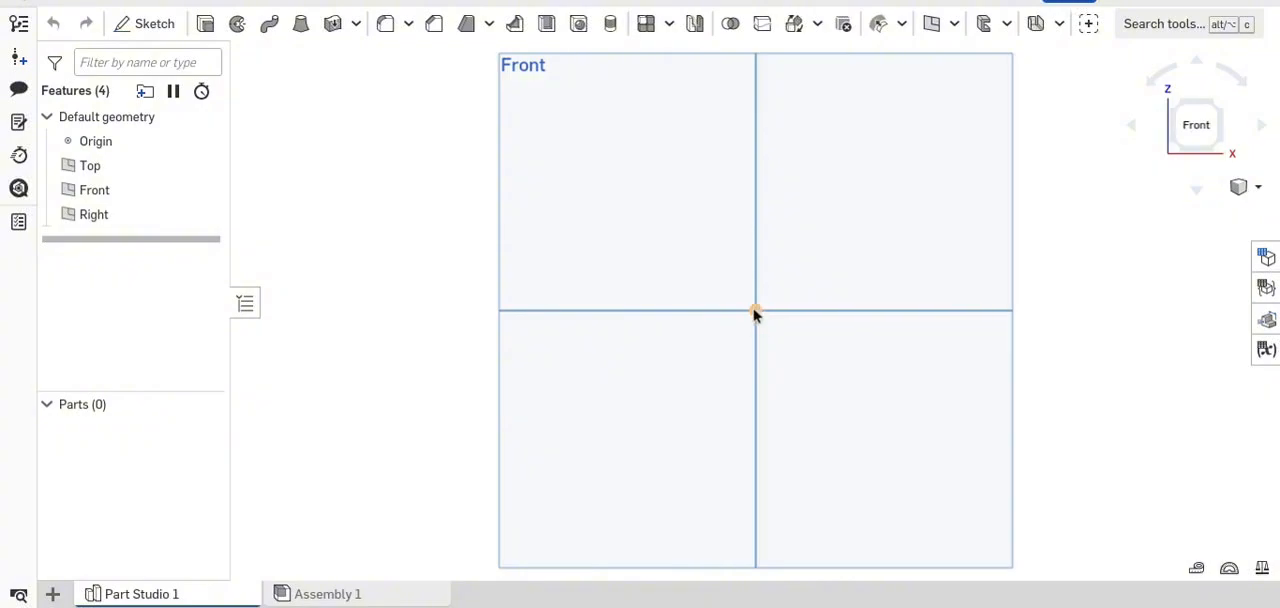
{"action": "scroll", "coordinate": [755, 312], "scroll_direction": "up", "scroll_amount": 3}
{"action": "scroll", "coordinate": [724, 316], "scroll_direction": "down", "scroll_amount": 5}
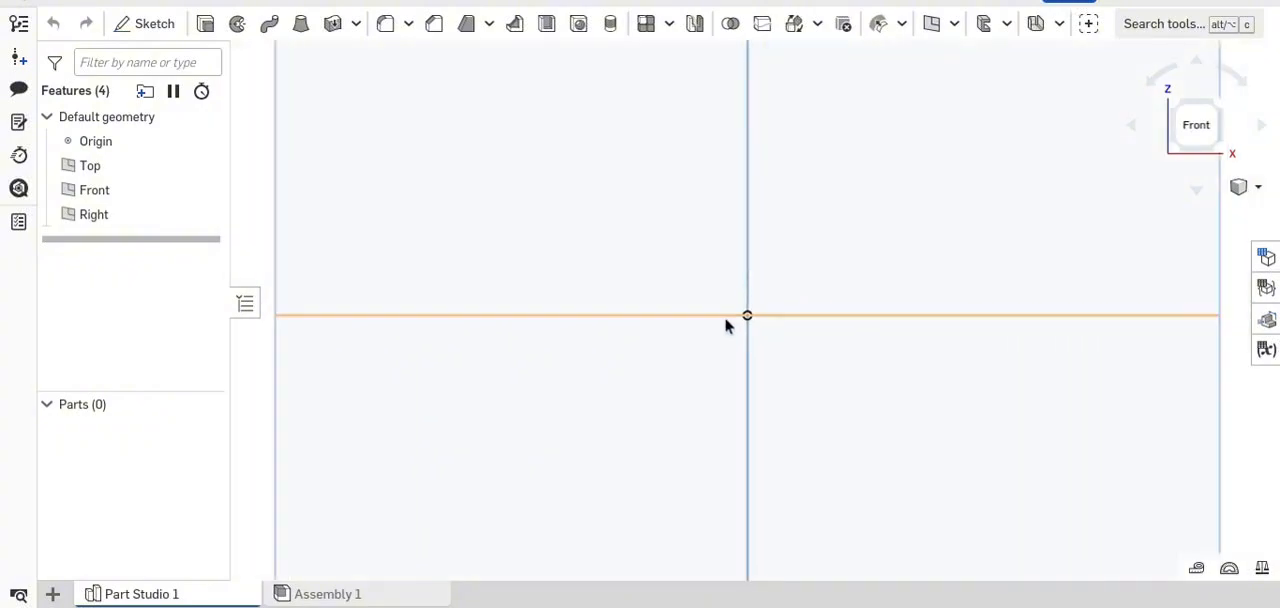
{"action": "scroll", "coordinate": [710, 332], "scroll_direction": "down", "scroll_amount": 2}
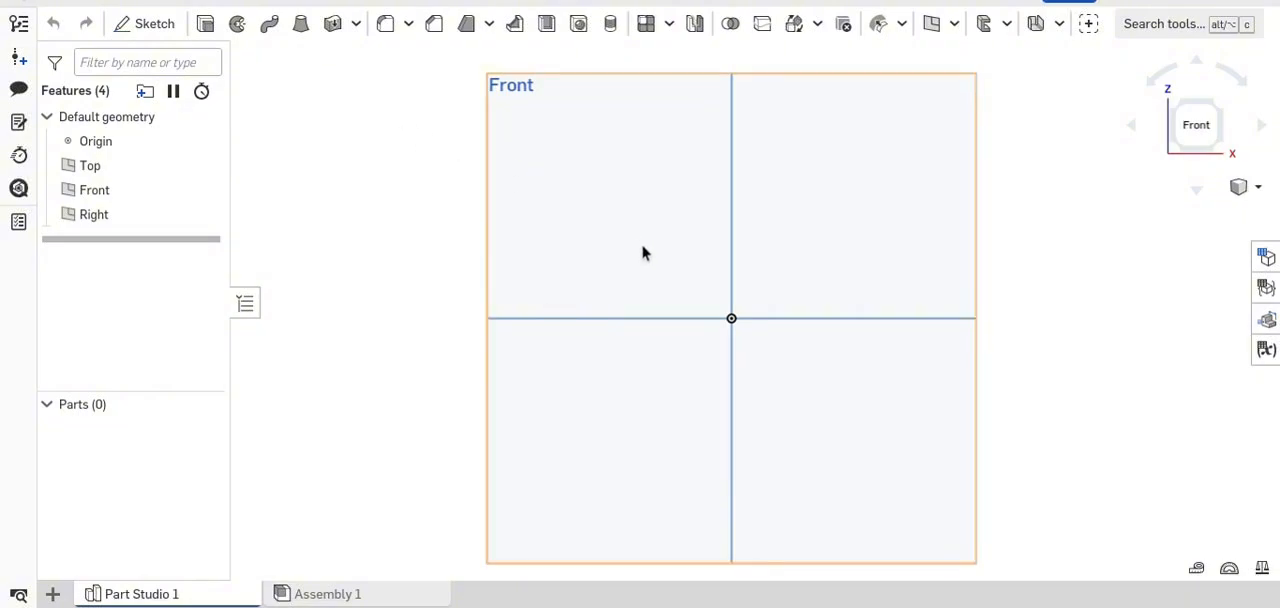
{"action": "left_click", "coordinate": [612, 236]}
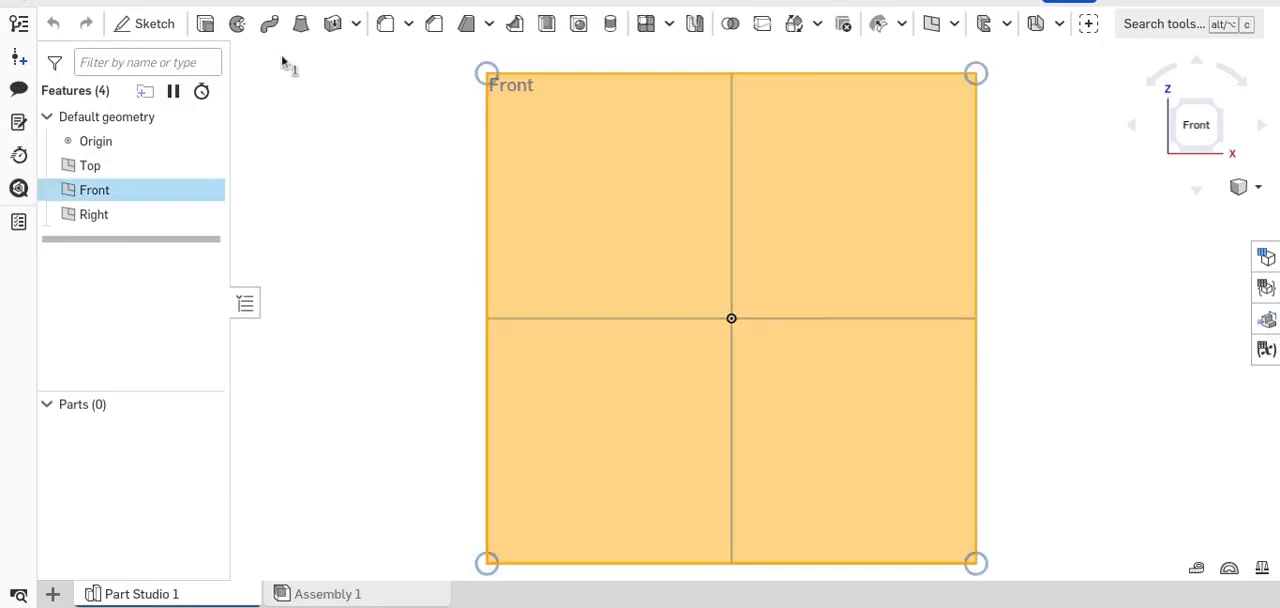
{"action": "left_click", "coordinate": [145, 24]}
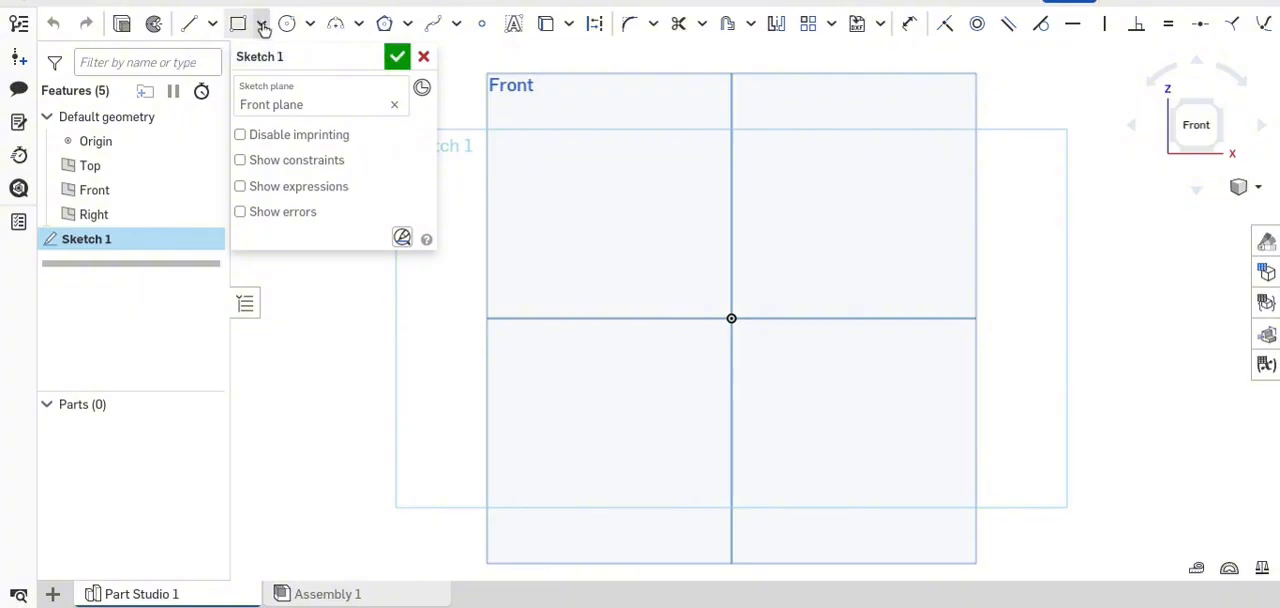
{"action": "left_click", "coordinate": [263, 27]}
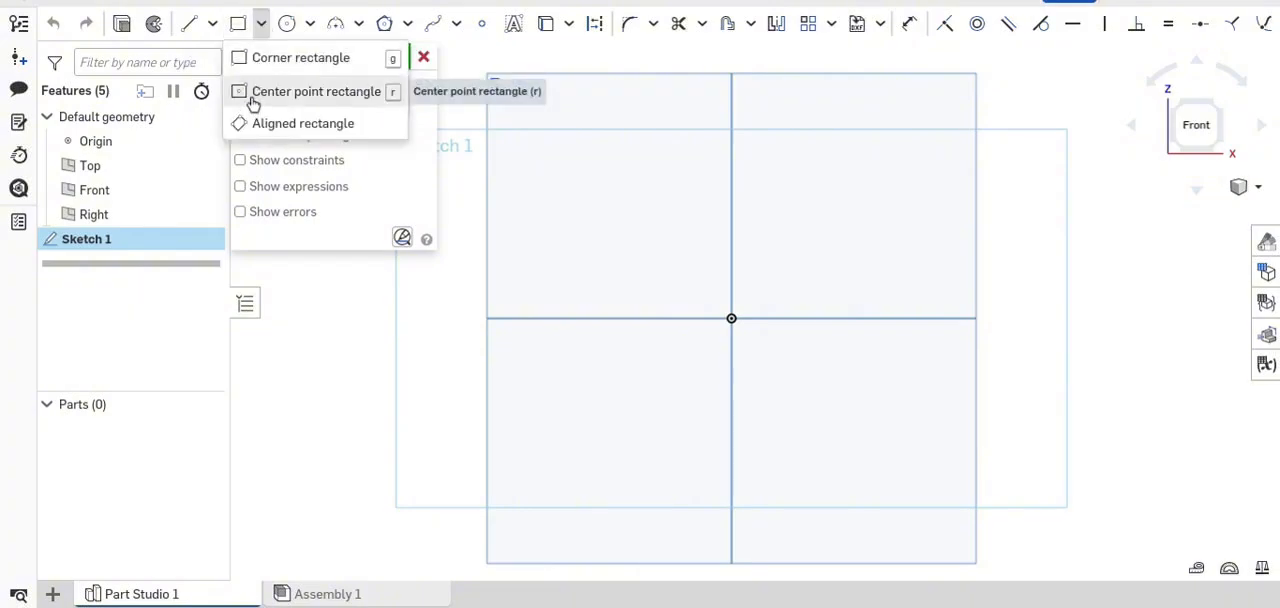
{"action": "left_click", "coordinate": [295, 92]}
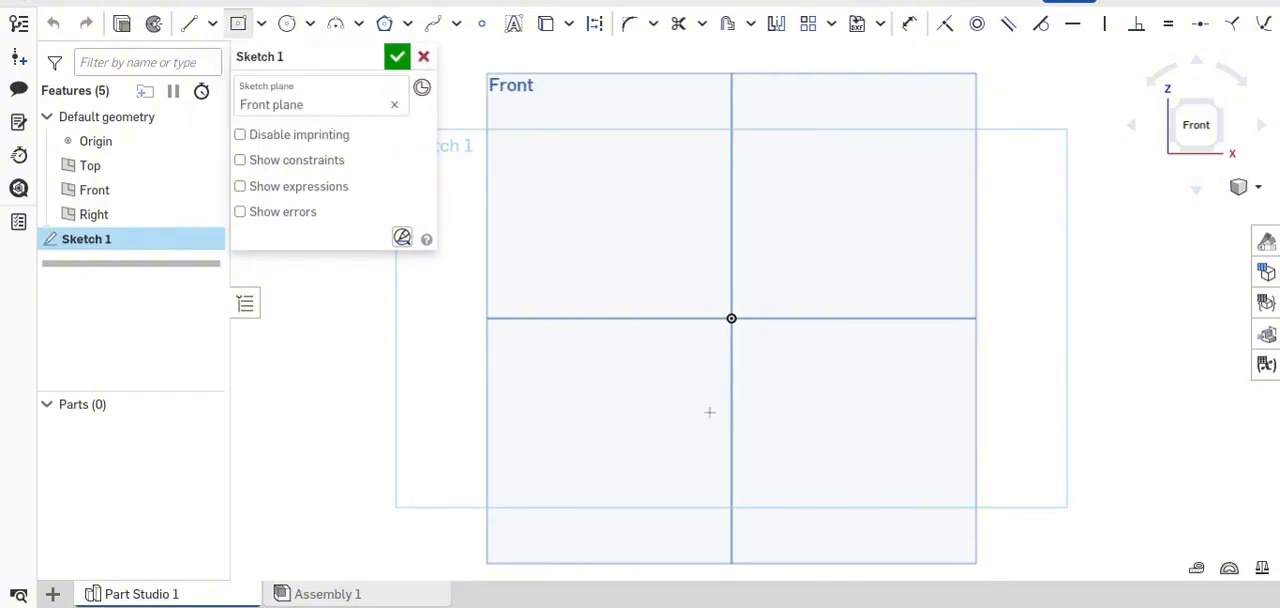
{"action": "left_click", "coordinate": [724, 324]}
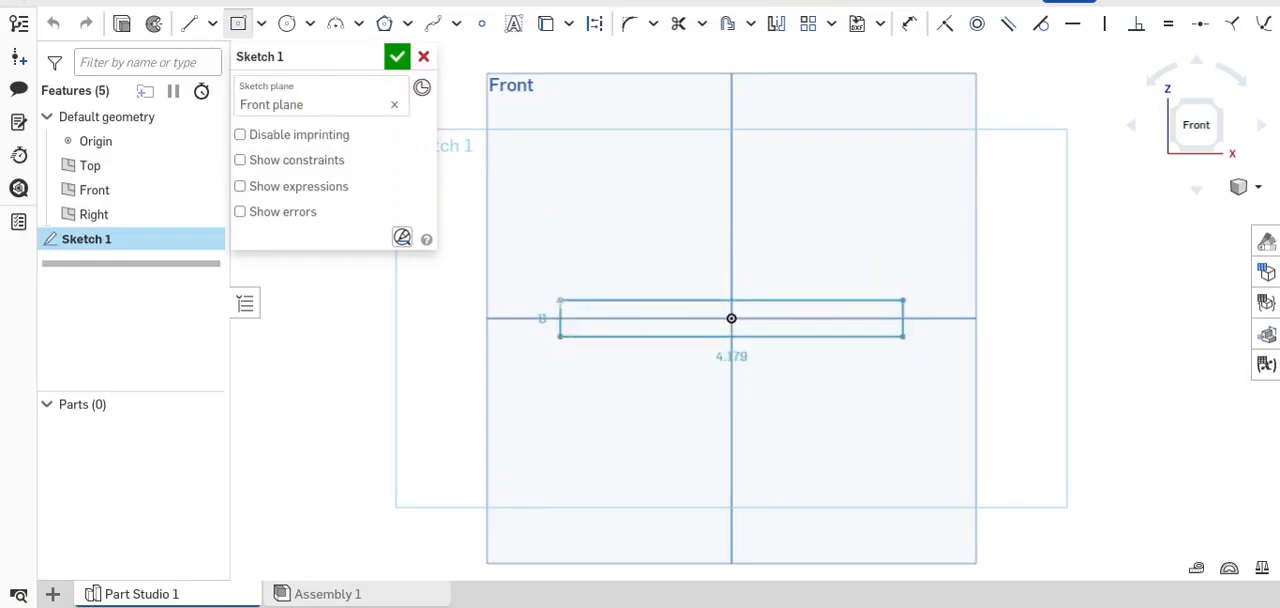
{"action": "left_click", "coordinate": [551, 302]}
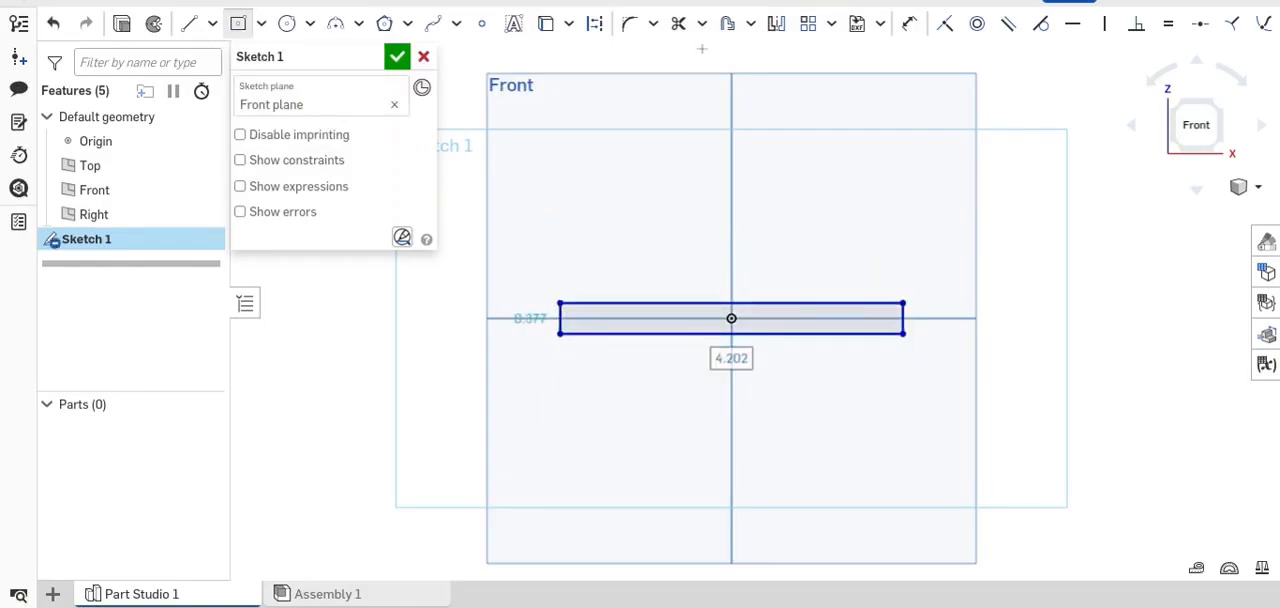
- Dimension the rectangle's top edge and set its width to 5 in
{"action": "left_click", "coordinate": [911, 30]}
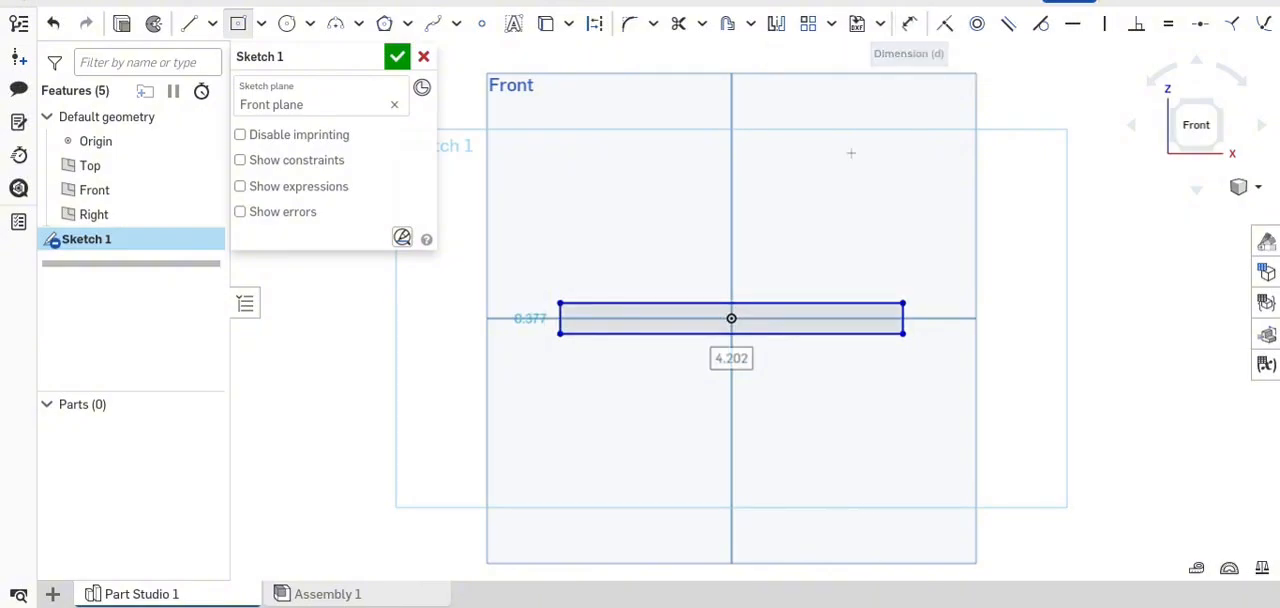
{"action": "key", "text": "d"}
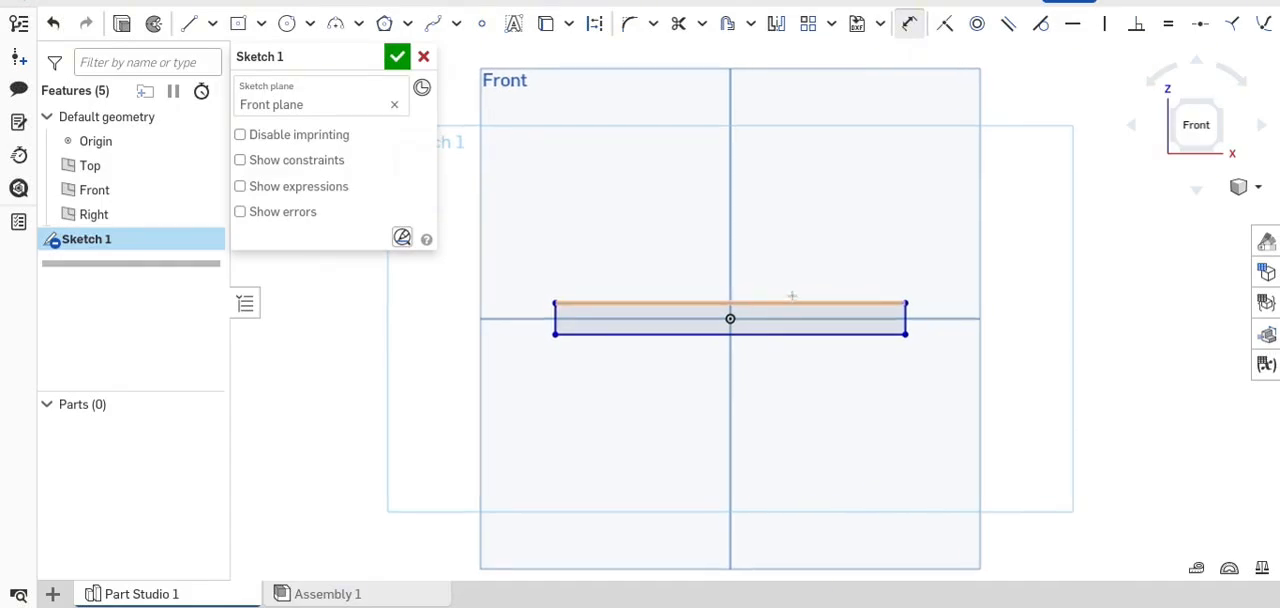
{"action": "scroll", "coordinate": [788, 300], "scroll_direction": "up", "scroll_amount": 2}
{"action": "scroll", "coordinate": [788, 307], "scroll_direction": "down", "scroll_amount": 3}
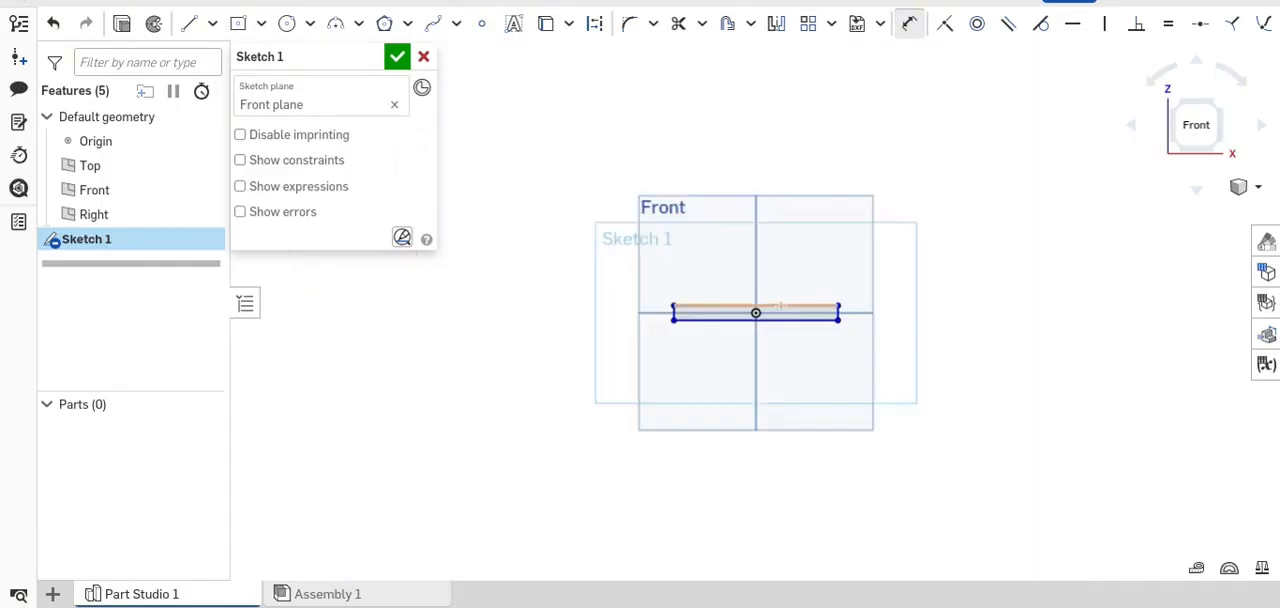
{"action": "scroll", "coordinate": [780, 312], "scroll_direction": "up", "scroll_amount": 2}
{"action": "left_click", "coordinate": [775, 307]}
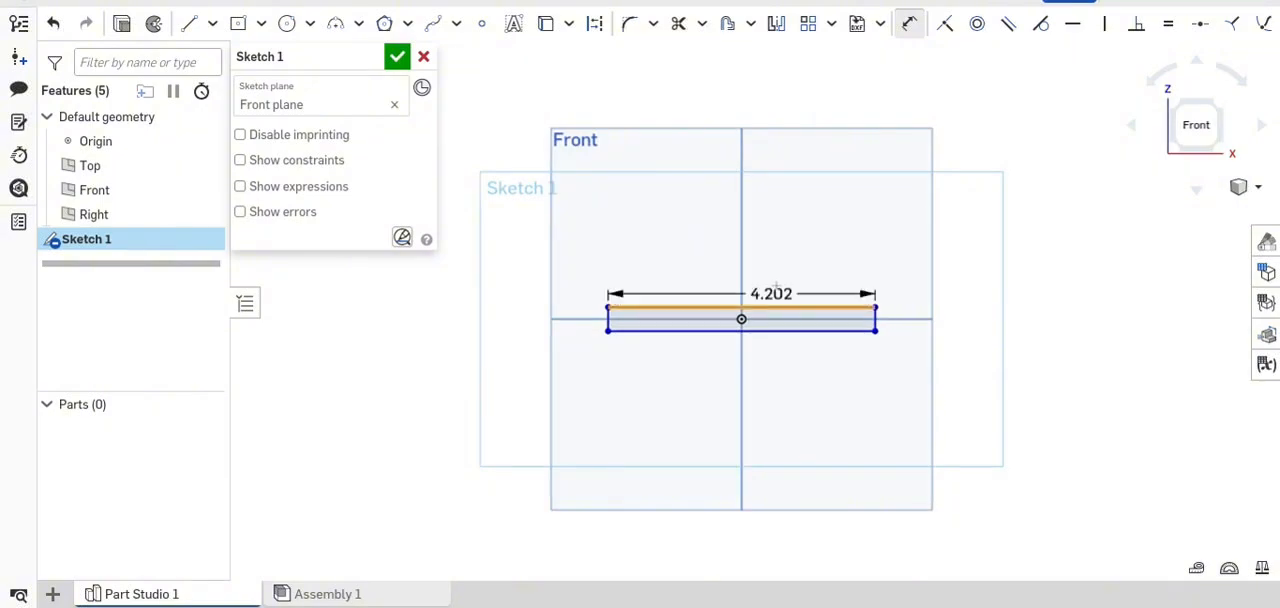
{"action": "left_click", "coordinate": [784, 265]}
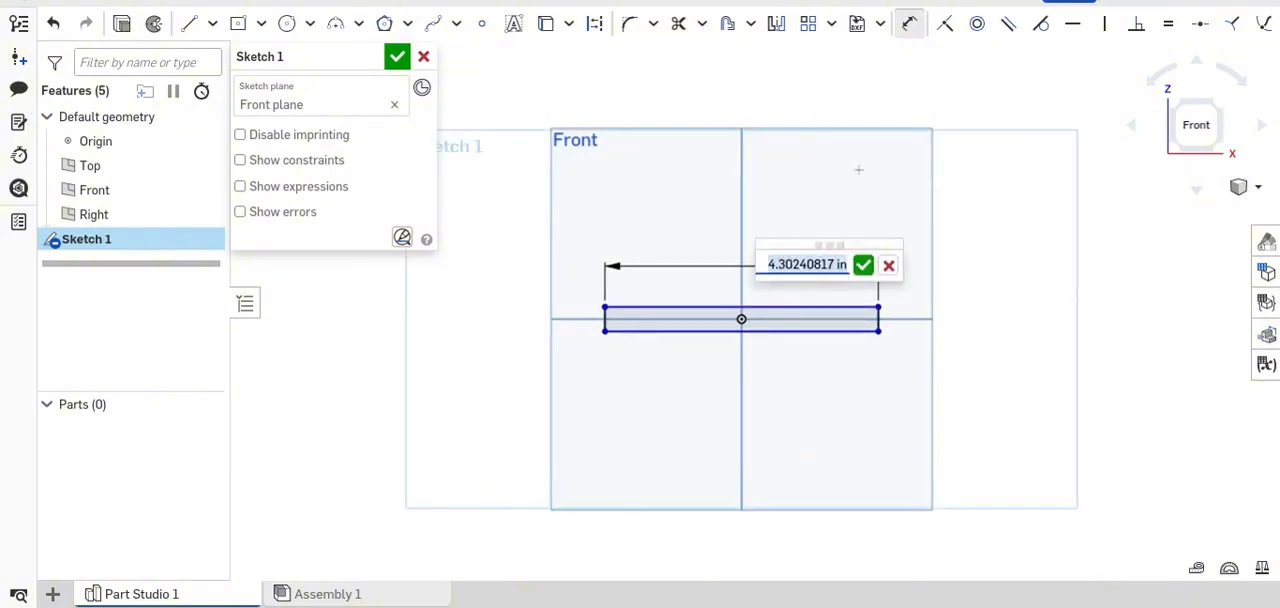
{"action": "type", "text": "5"}
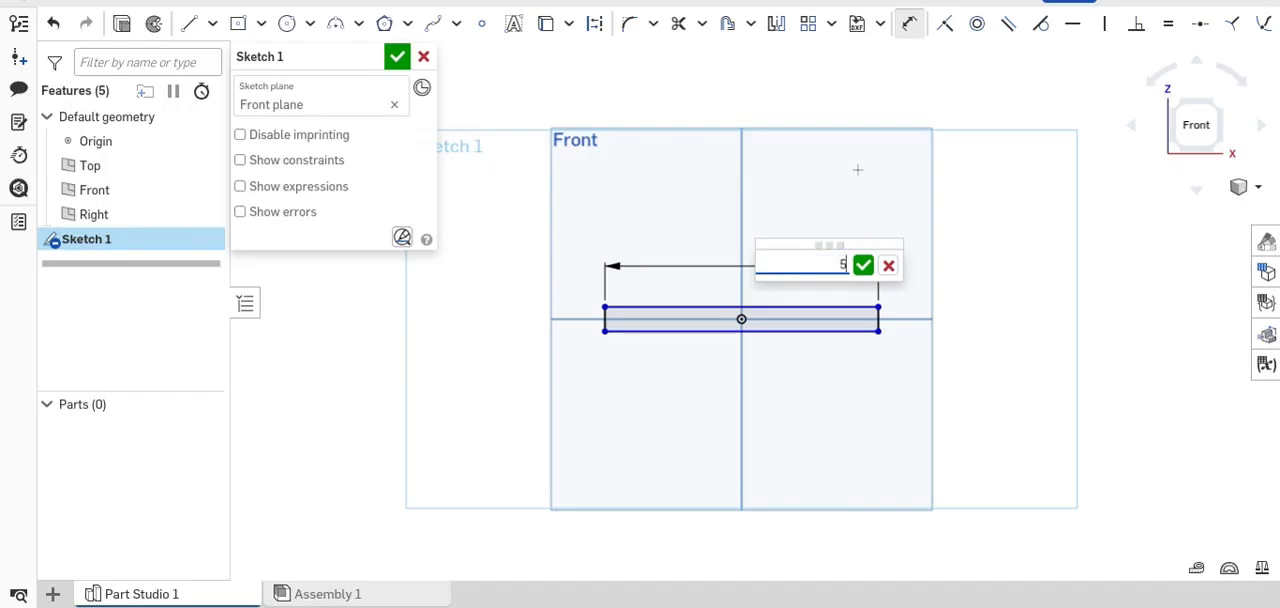
{"action": "key", "text": "Return"}
- Dimension the rectangle's left edge and set its height to 5 in
{"action": "scroll", "coordinate": [997, 283], "scroll_direction": "up", "scroll_amount": 2}
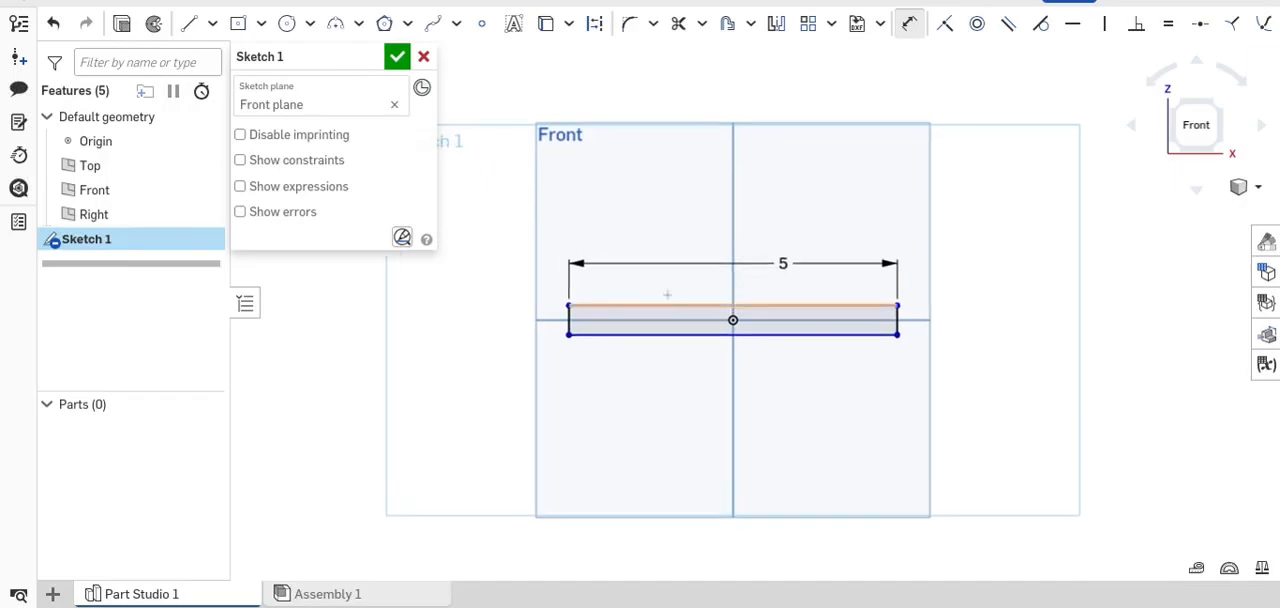
{"action": "scroll", "coordinate": [528, 323], "scroll_direction": "up", "scroll_amount": 1}
{"action": "scroll", "coordinate": [510, 299], "scroll_direction": "up", "scroll_amount": 1}
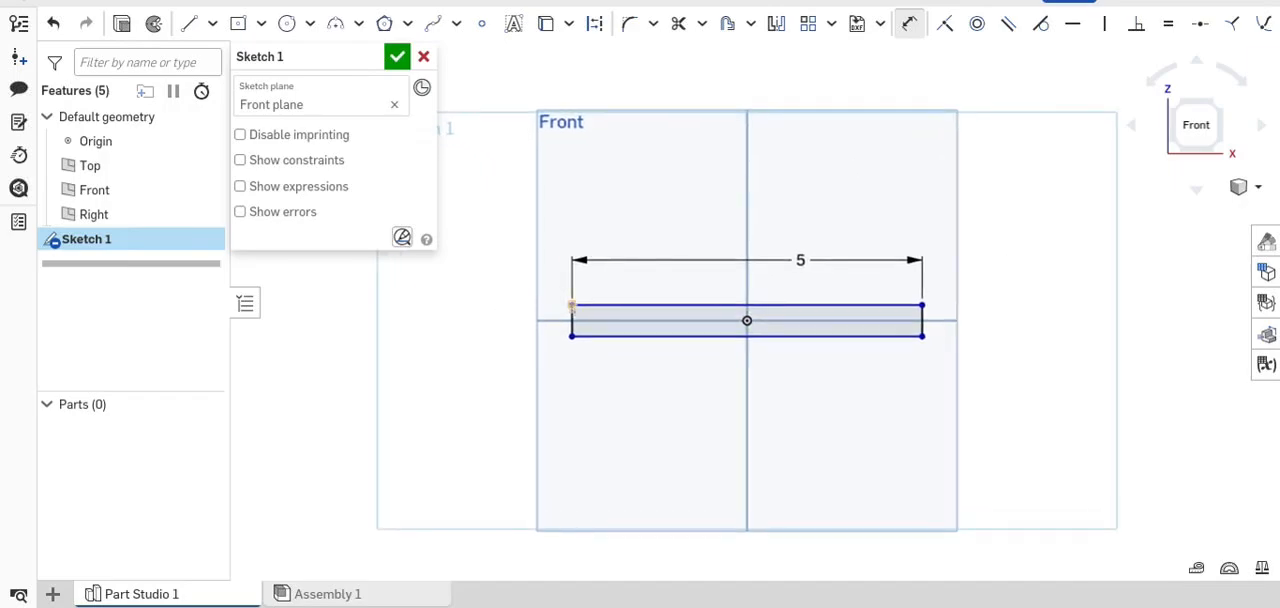
{"action": "scroll", "coordinate": [571, 305], "scroll_direction": "up", "scroll_amount": 3}
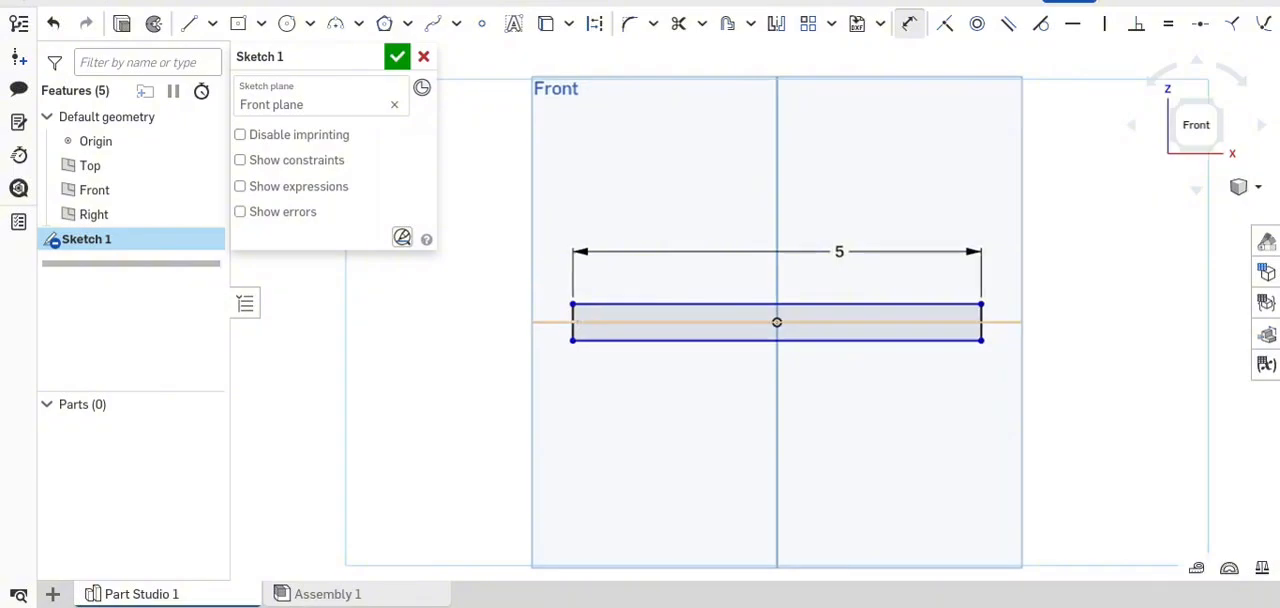
{"action": "left_click", "coordinate": [573, 318]}
{"action": "left_click", "coordinate": [512, 280]}
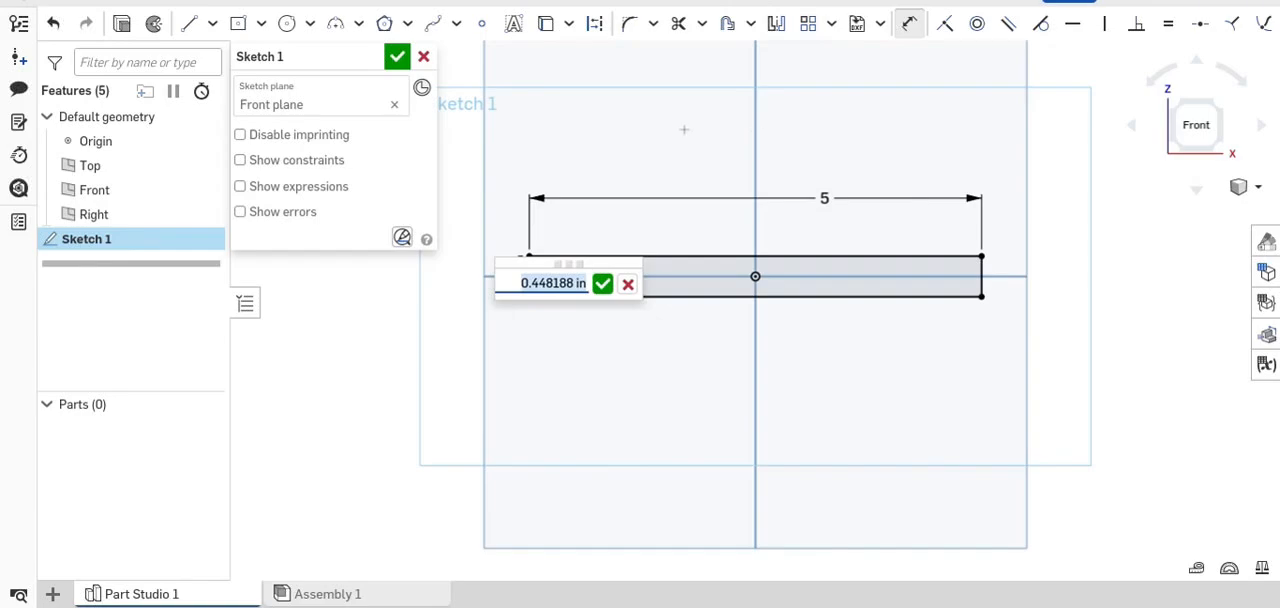
{"action": "scroll", "coordinate": [509, 276], "scroll_direction": "up", "scroll_amount": 8}
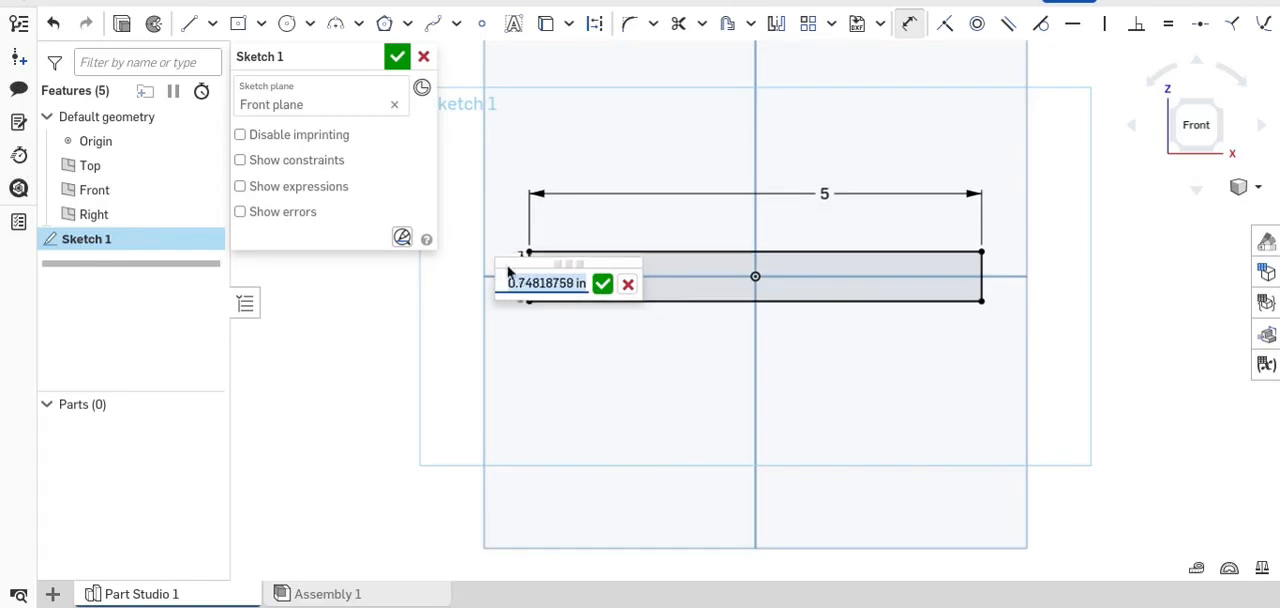
{"action": "scroll", "coordinate": [532, 277], "scroll_direction": "up", "scroll_amount": 2}
{"action": "scroll", "coordinate": [506, 218], "scroll_direction": "down", "scroll_amount": 5}
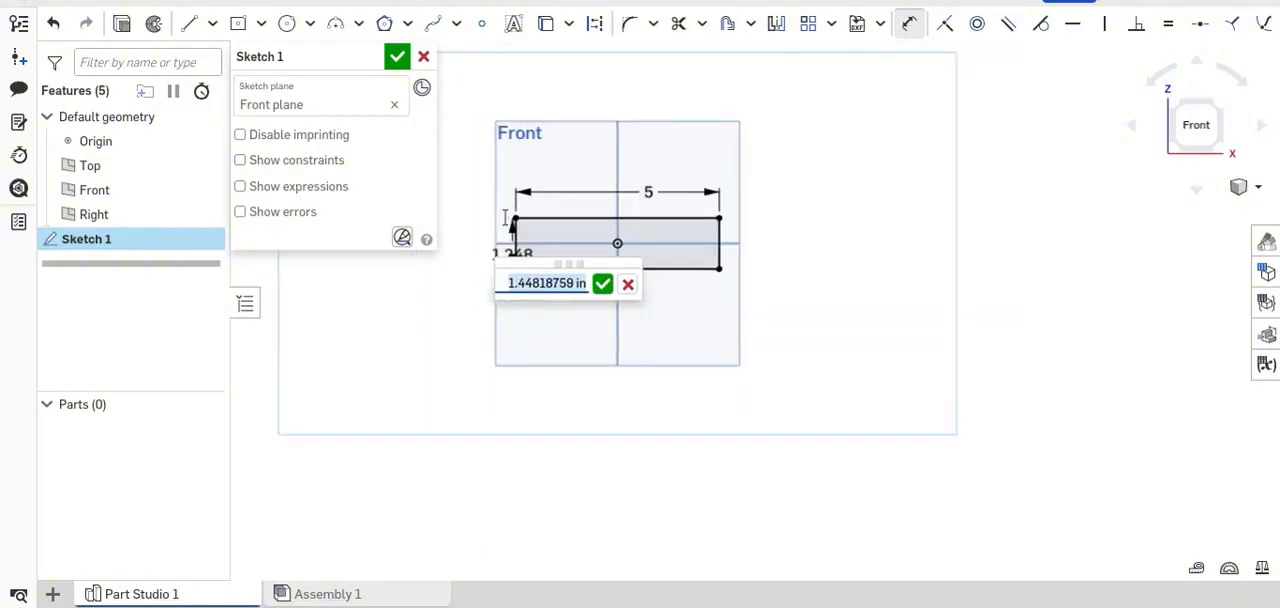
{"action": "scroll", "coordinate": [506, 218], "scroll_direction": "up", "scroll_amount": 4}
{"action": "scroll", "coordinate": [506, 218], "scroll_direction": "down", "scroll_amount": 1}
{"action": "scroll", "coordinate": [516, 275], "scroll_direction": "up", "scroll_amount": 2}
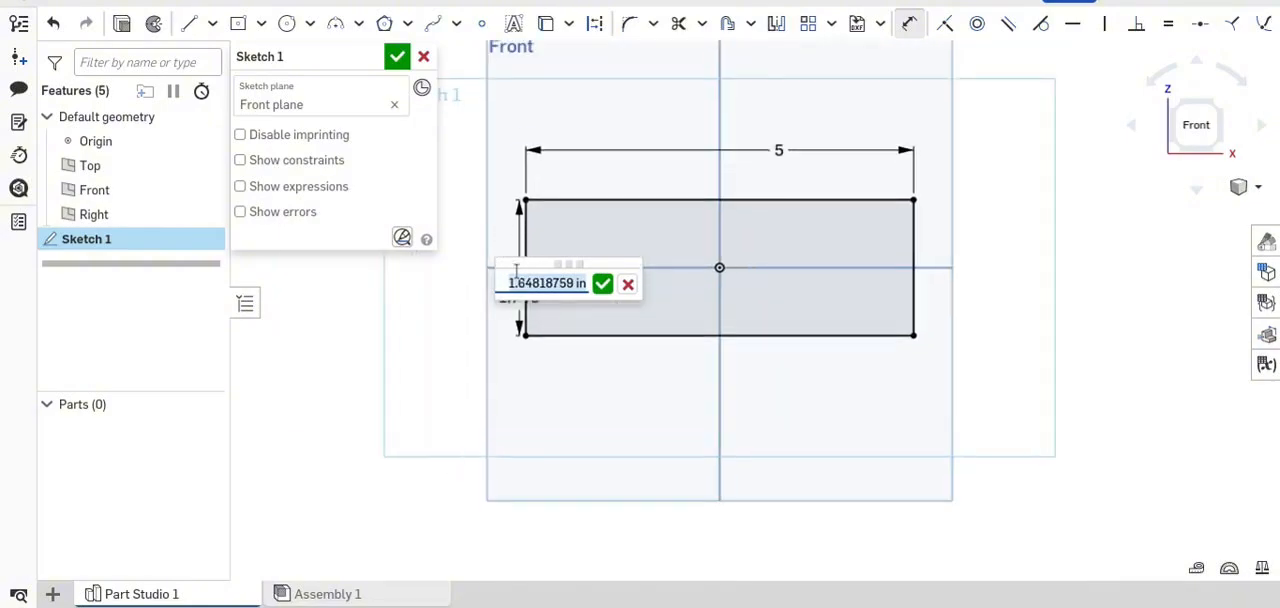
{"action": "scroll", "coordinate": [573, 205], "scroll_direction": "up", "scroll_amount": 1}
{"action": "scroll", "coordinate": [573, 205], "scroll_direction": "up", "scroll_amount": 1}
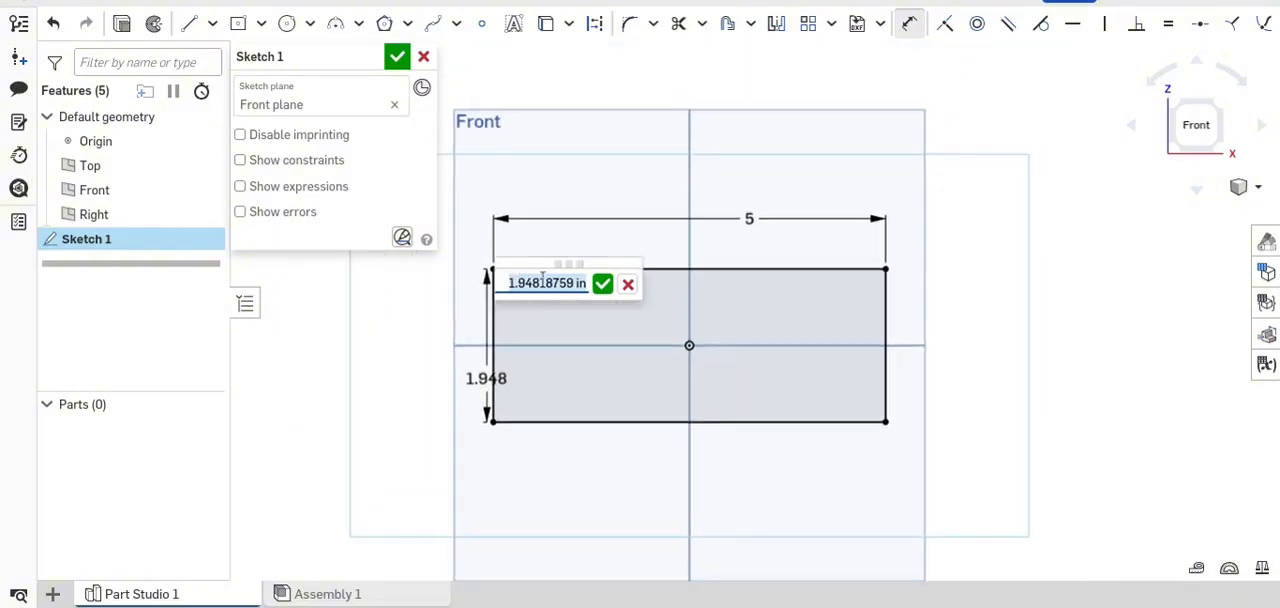
{"action": "scroll", "coordinate": [575, 210], "scroll_direction": "down", "scroll_amount": 1}
{"action": "scroll", "coordinate": [580, 221], "scroll_direction": "up", "scroll_amount": 1}
{"action": "scroll", "coordinate": [580, 221], "scroll_direction": "up", "scroll_amount": 1}
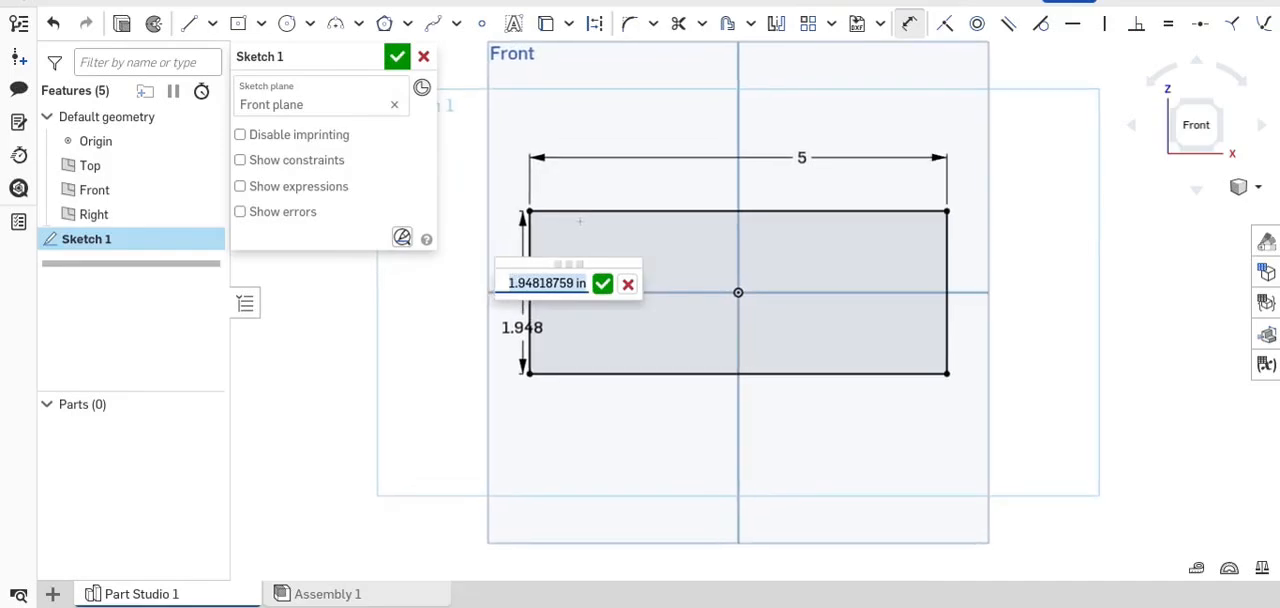
{"action": "type", "text": "5"}
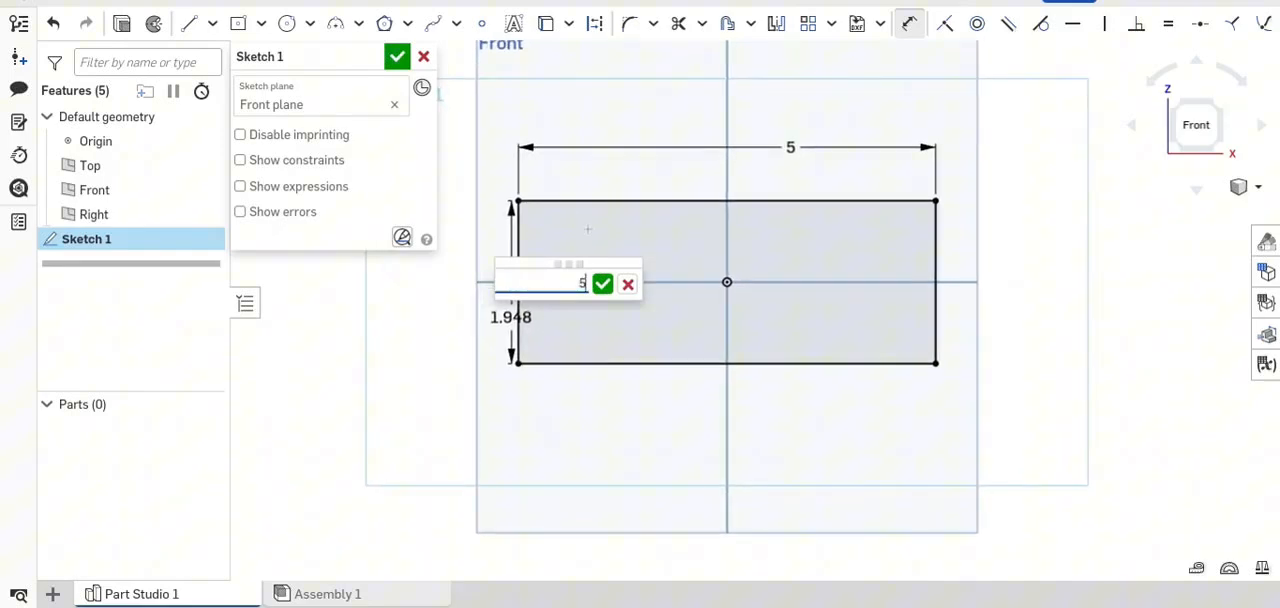
{"action": "left_click", "coordinate": [602, 283]}
- Move the height dimension farther out from the square's left edge and shift the width dimension's label closer to the middle above the top edge
{"action": "scroll", "coordinate": [601, 273], "scroll_direction": "down", "scroll_amount": 2}
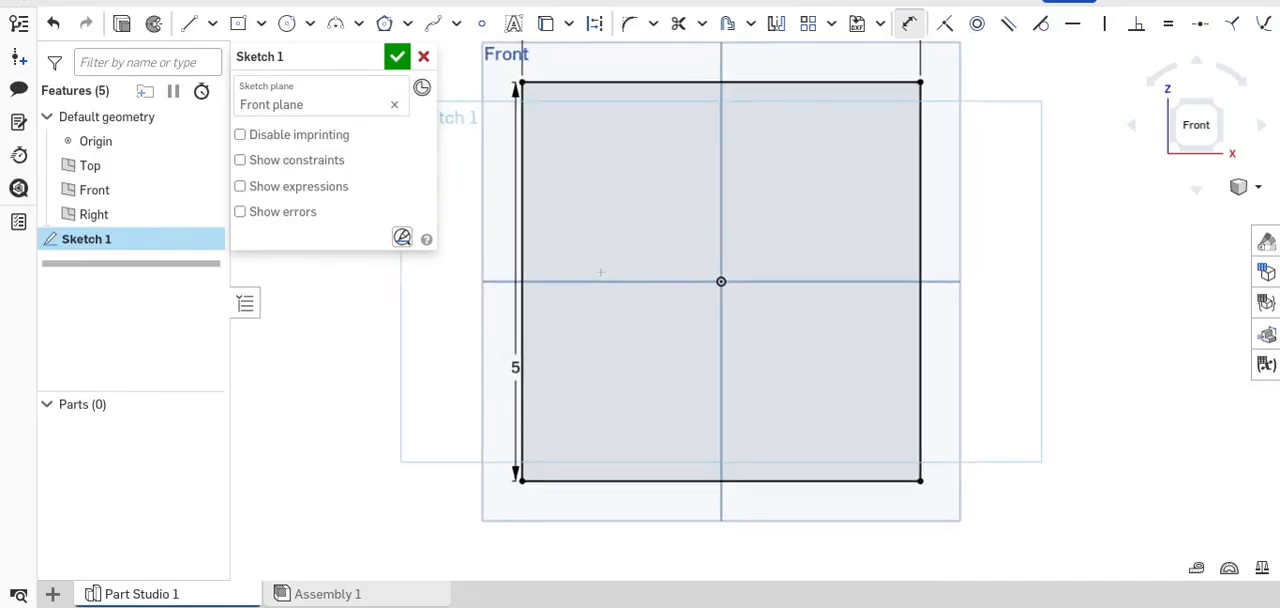
{"action": "mouse_move", "coordinate": [603, 275]}
{"action": "right_mouse_down"}
{"action": "mouse_move", "coordinate": [734, 286]}
{"action": "mouse_move", "coordinate": [714, 274]}
{"action": "mouse_move", "coordinate": [658, 280]}
{"action": "mouse_move", "coordinate": [886, 222]}
{"action": "right_mouse_up"}
{"action": "left_click", "coordinate": [1198, 122]}
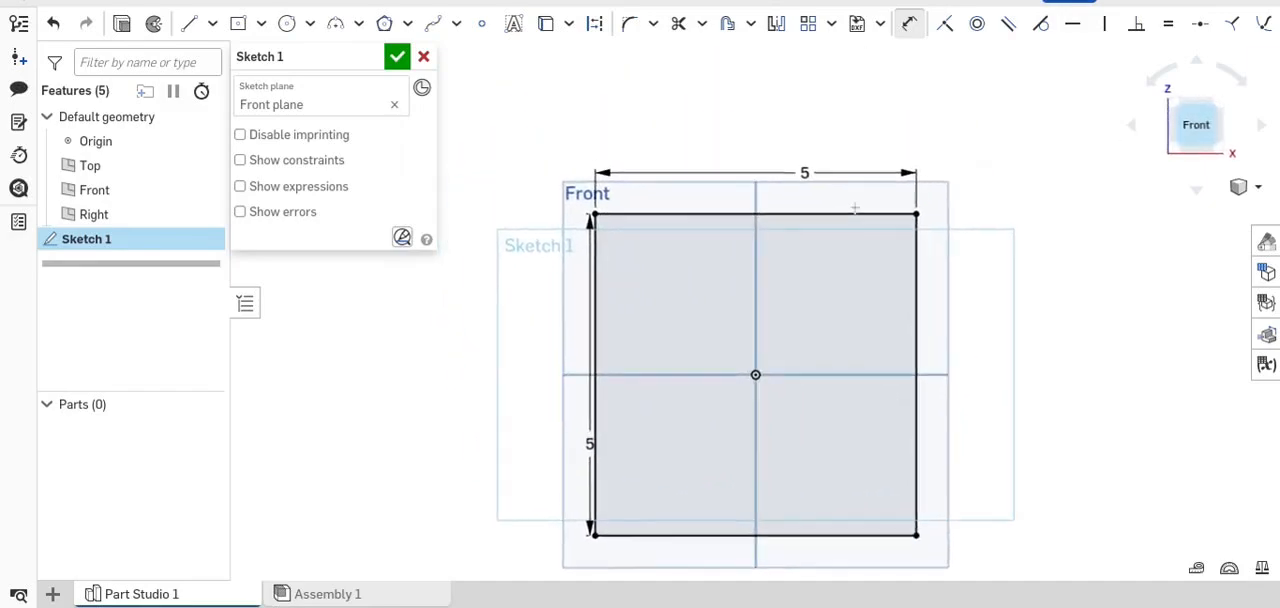
{"action": "middle_click_drag", "start_coordinate": [730, 266], "coordinate": [731, 188]}
{"action": "scroll", "coordinate": [721, 188], "scroll_direction": "up", "scroll_amount": 1}
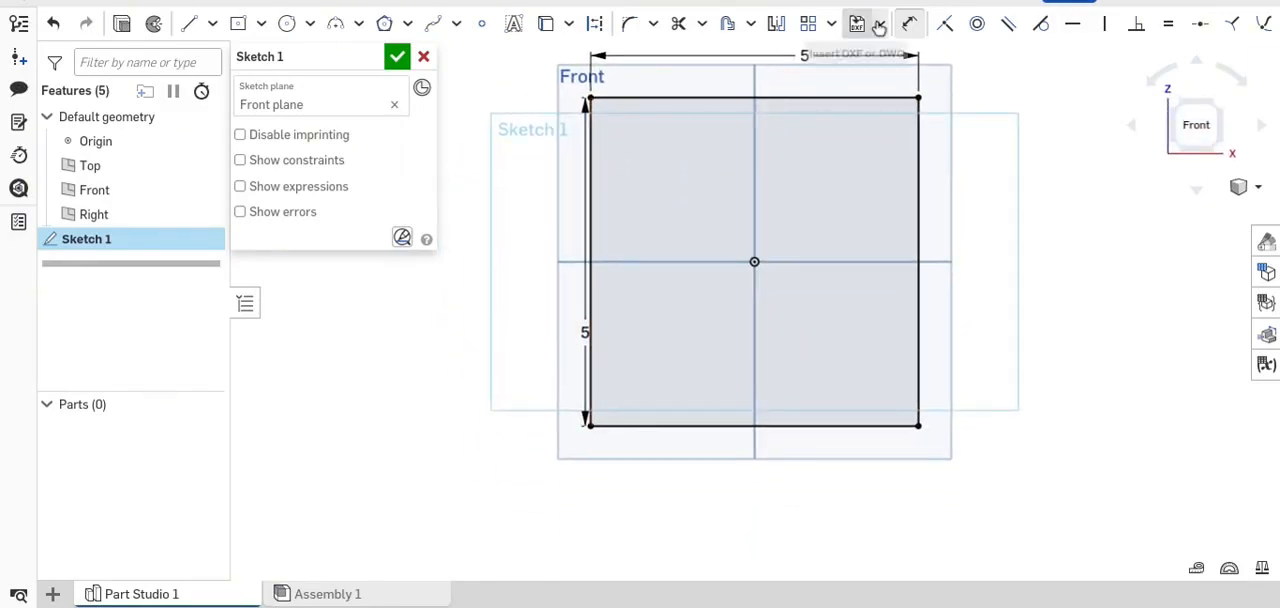
{"action": "left_click", "coordinate": [908, 23]}
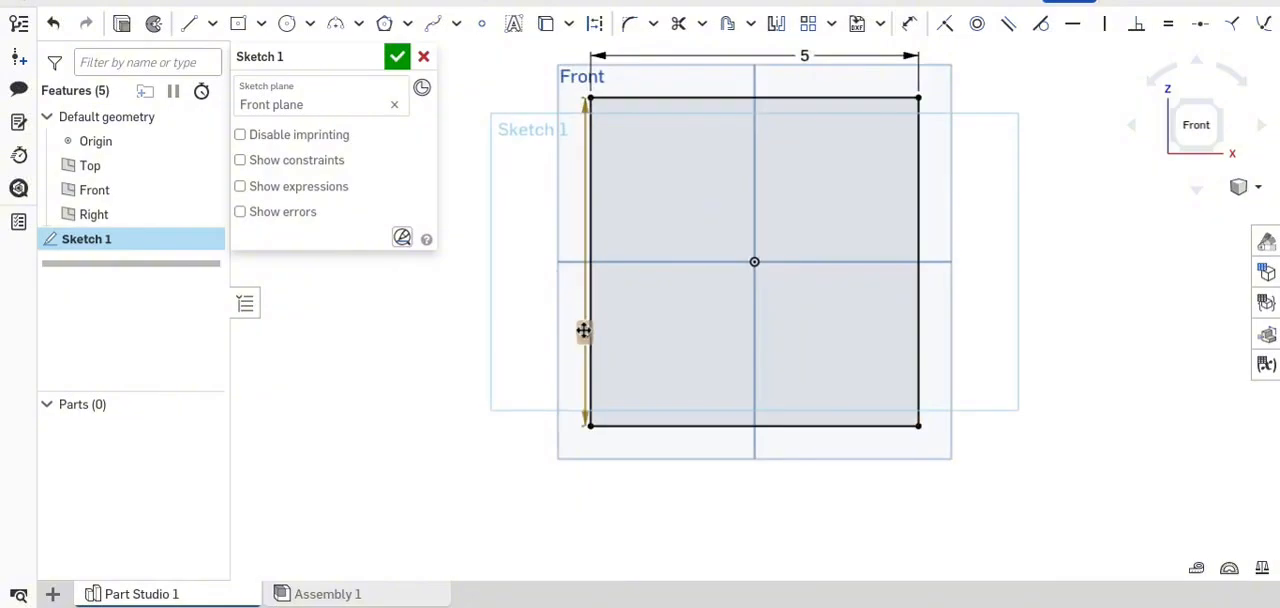
{"action": "left_click_drag", "start_coordinate": [583, 331], "coordinate": [526, 245]}
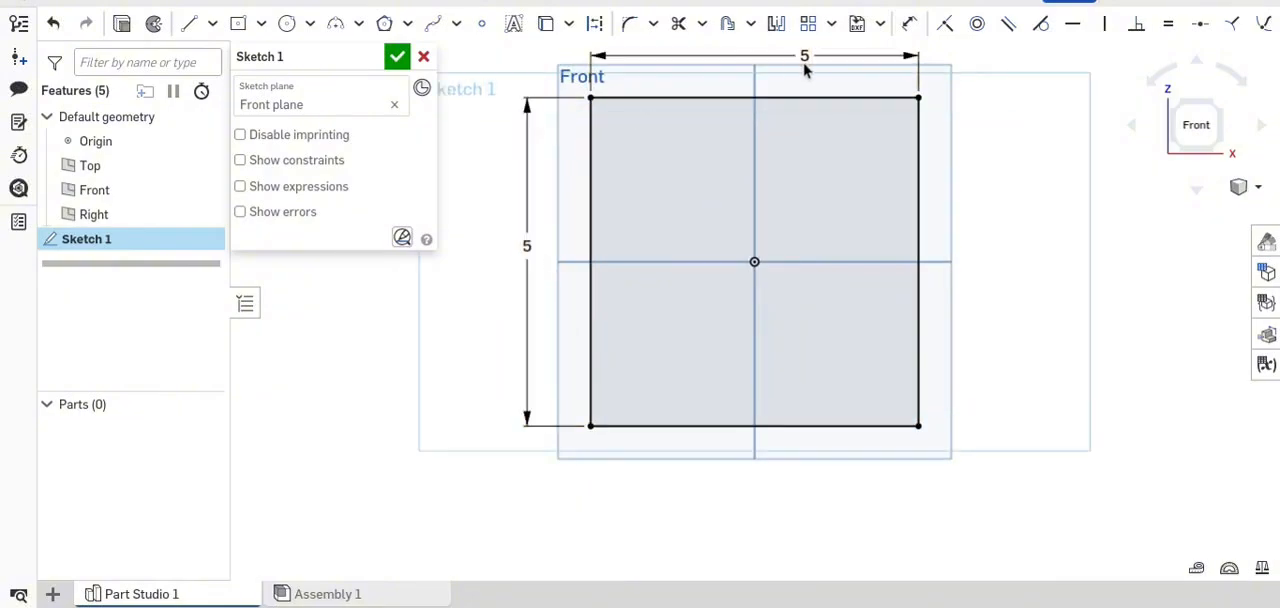
{"action": "left_click_drag", "start_coordinate": [804, 57], "coordinate": [776, 57]}
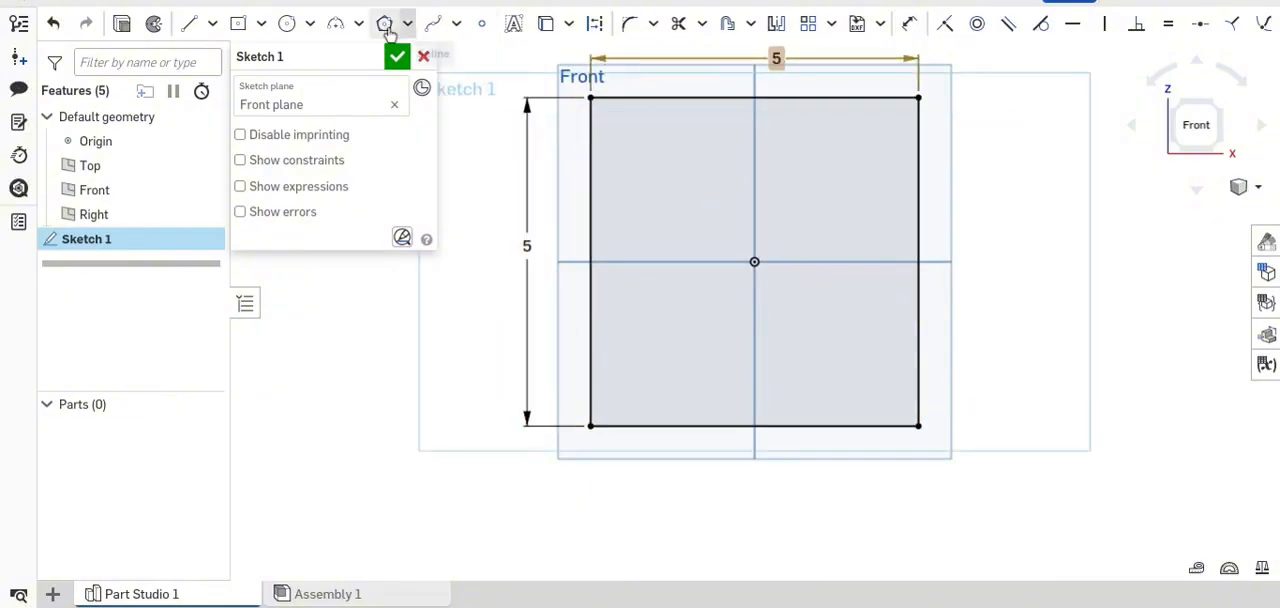
- Extrude the square sketch as a new solid with a blind depth of 3 in
{"action": "left_click", "coordinate": [121, 33]}
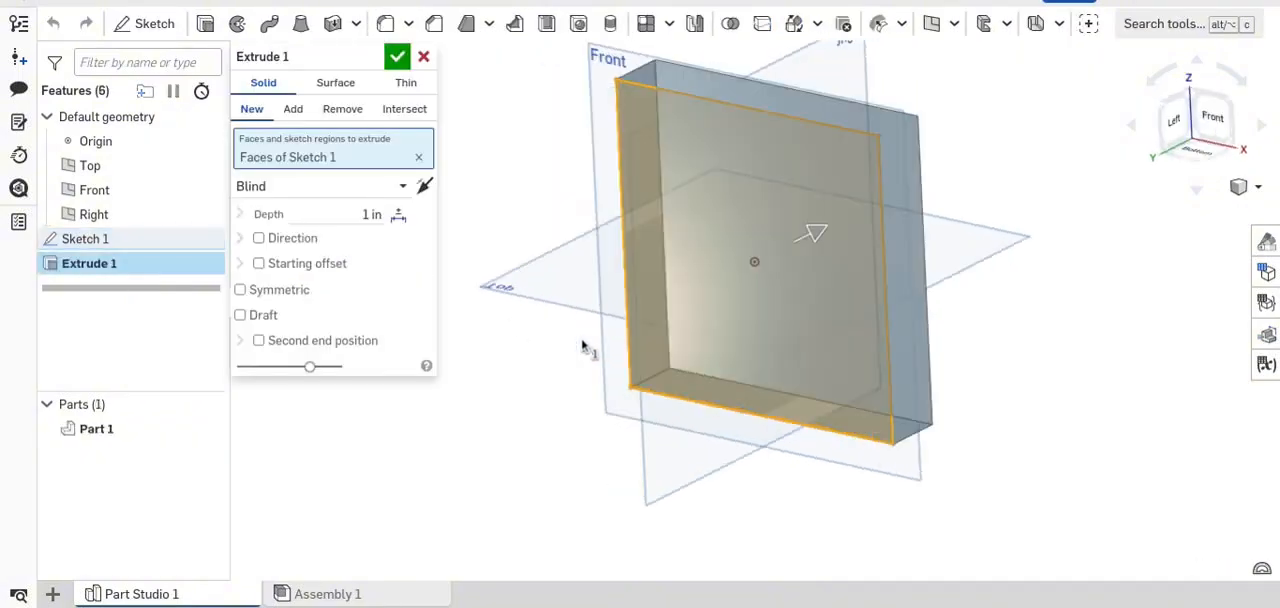
{"action": "right_click_drag", "start_coordinate": [595, 346], "coordinate": [644, 368]}
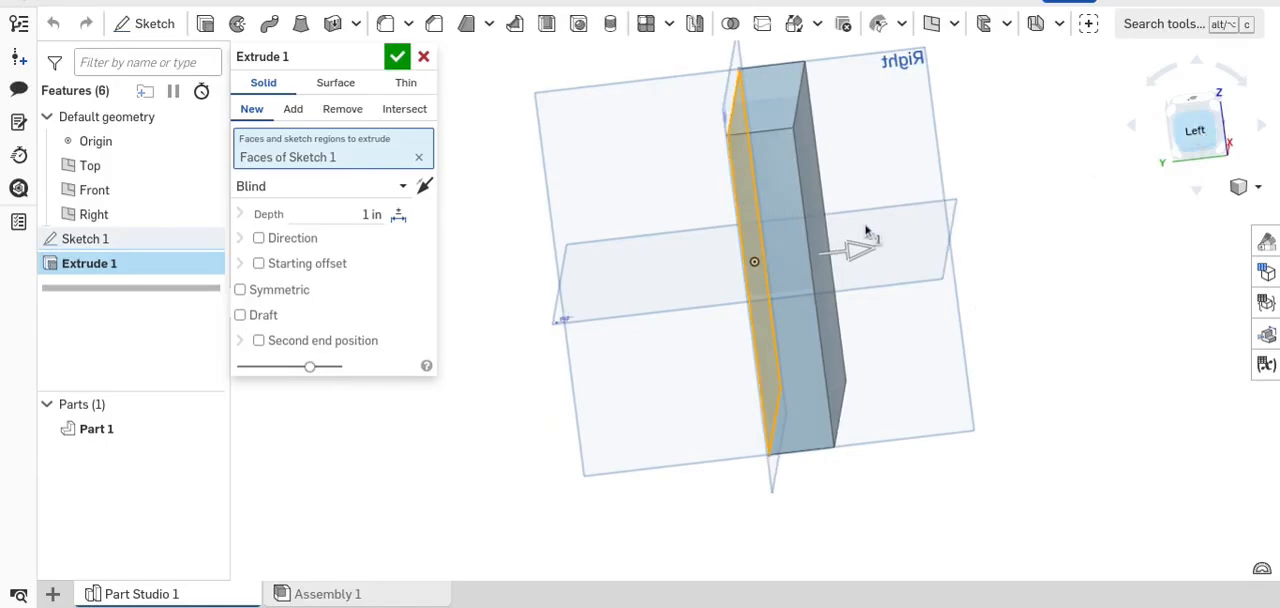
{"action": "left_click", "coordinate": [343, 218]}
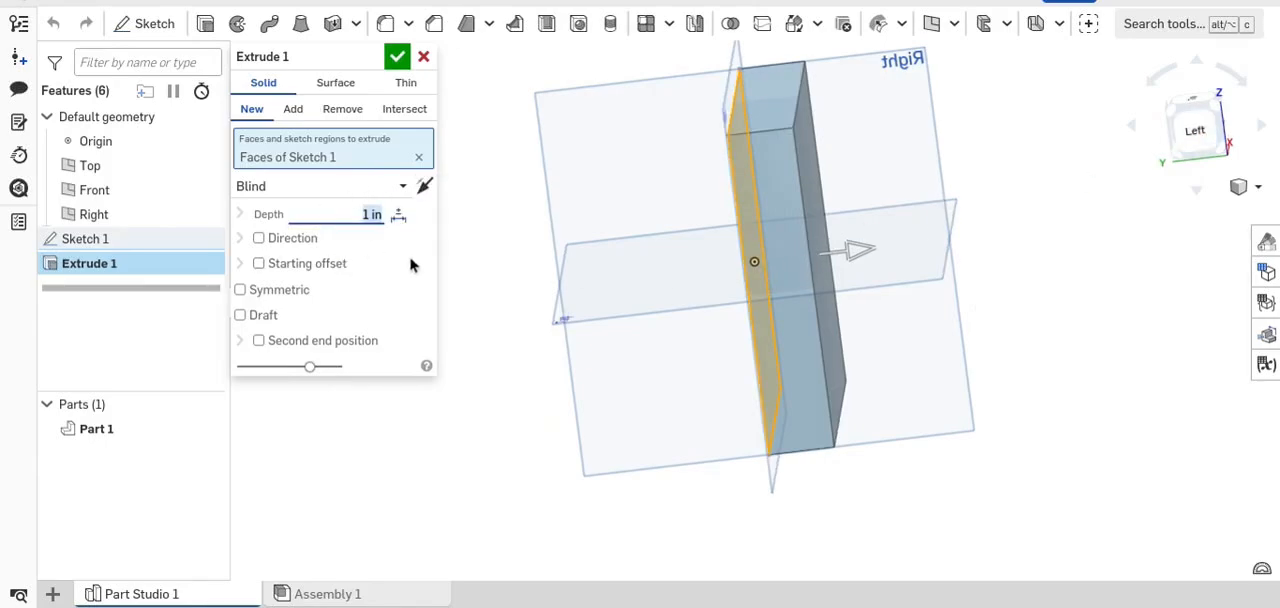
{"action": "type", "text": "3"}
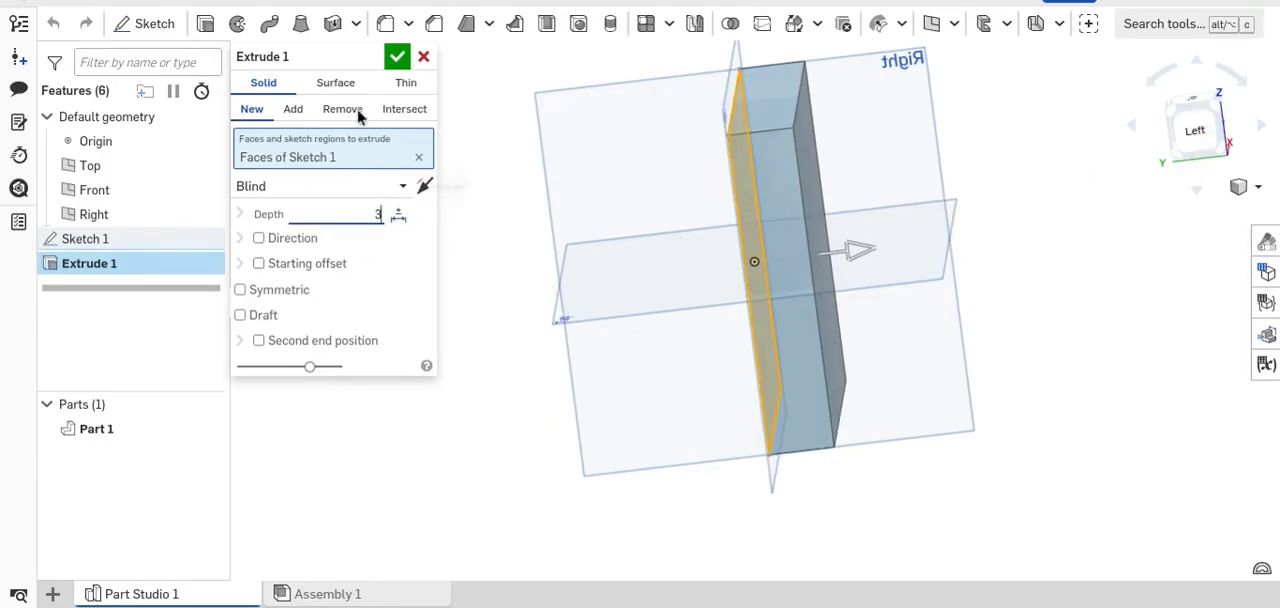
{"action": "left_click", "coordinate": [394, 64]}
- Start a sketch on the block's front face and draw a center point rectangle about 3.7 in wide and 3.4 in high, centered on the origin
{"action": "right_click_drag", "start_coordinate": [757, 171], "coordinate": [961, 148]}
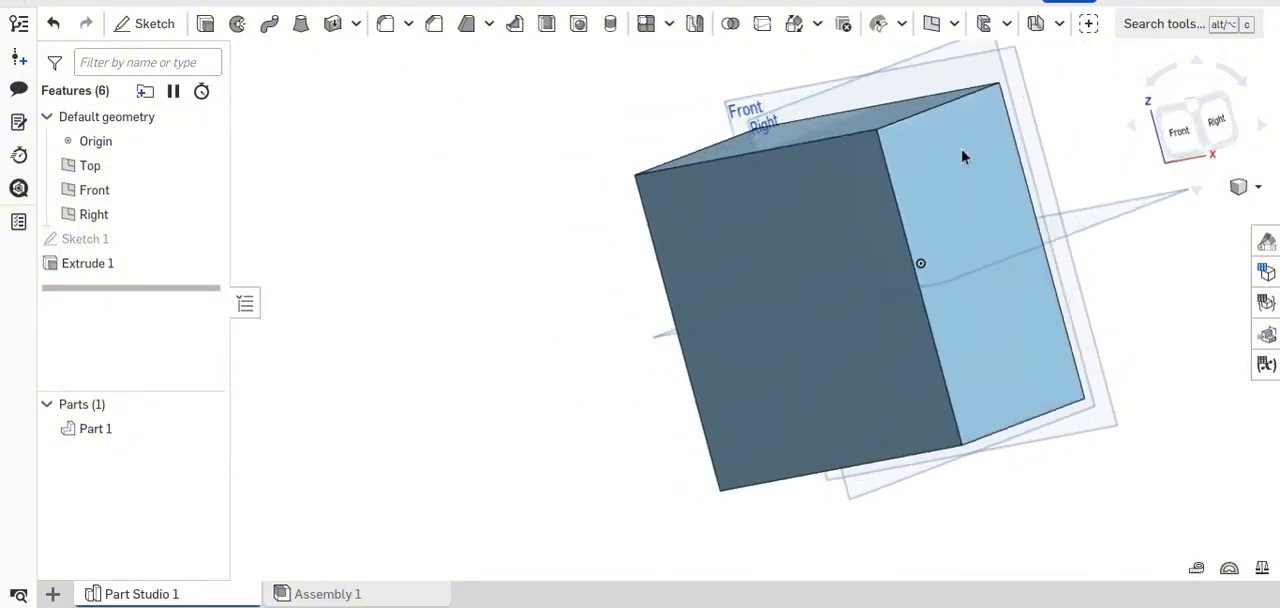
{"action": "left_click", "coordinate": [1182, 132]}
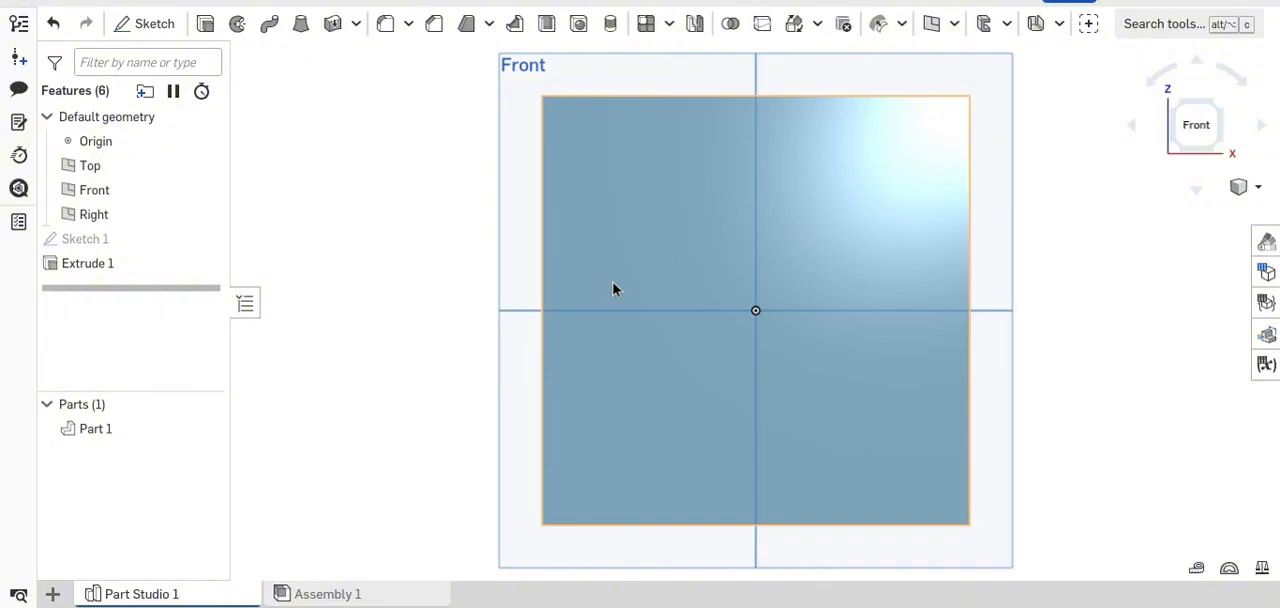
{"action": "left_click", "coordinate": [562, 264]}
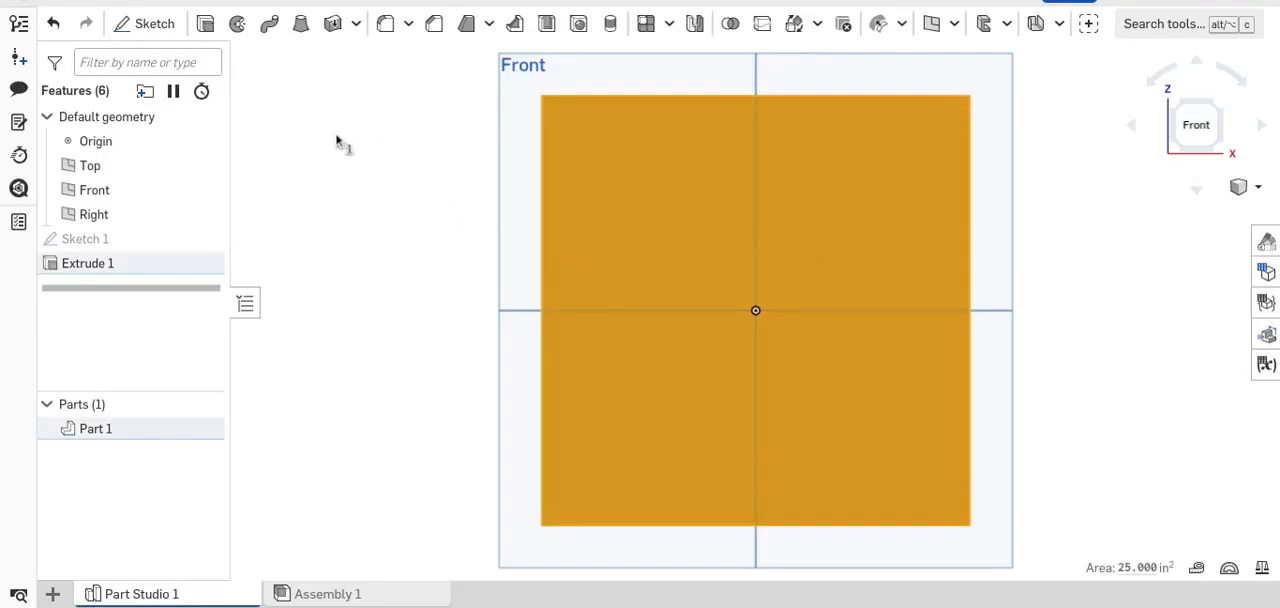
{"action": "left_click", "coordinate": [152, 24]}
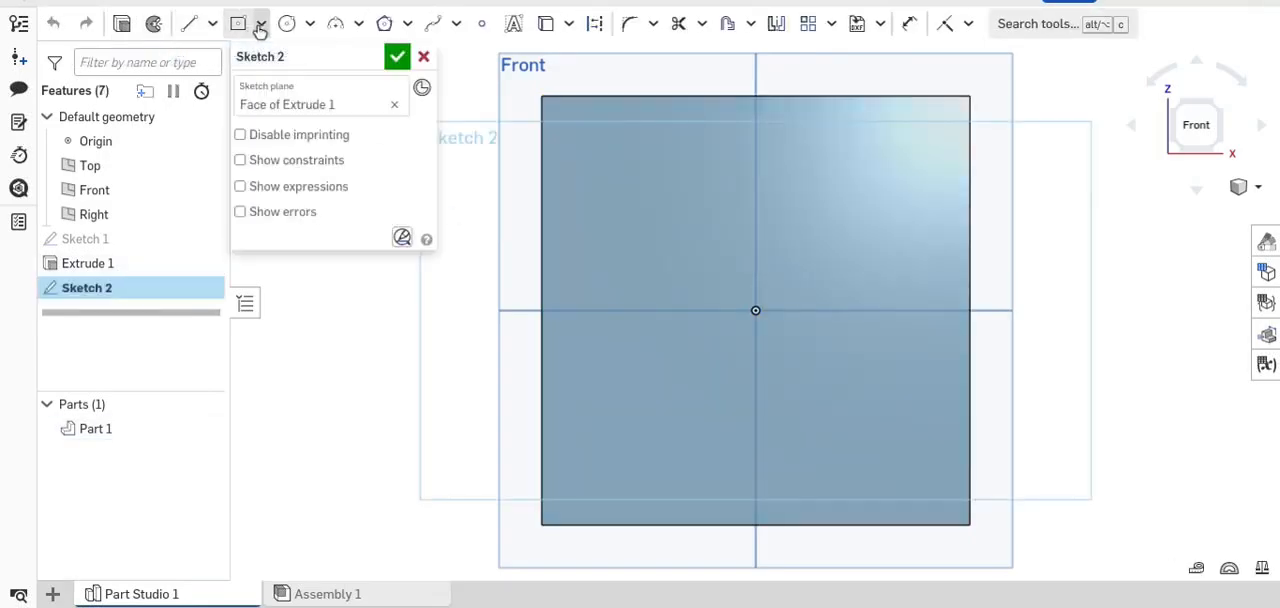
{"action": "left_click", "coordinate": [236, 28]}
{"action": "left_click", "coordinate": [755, 310]}
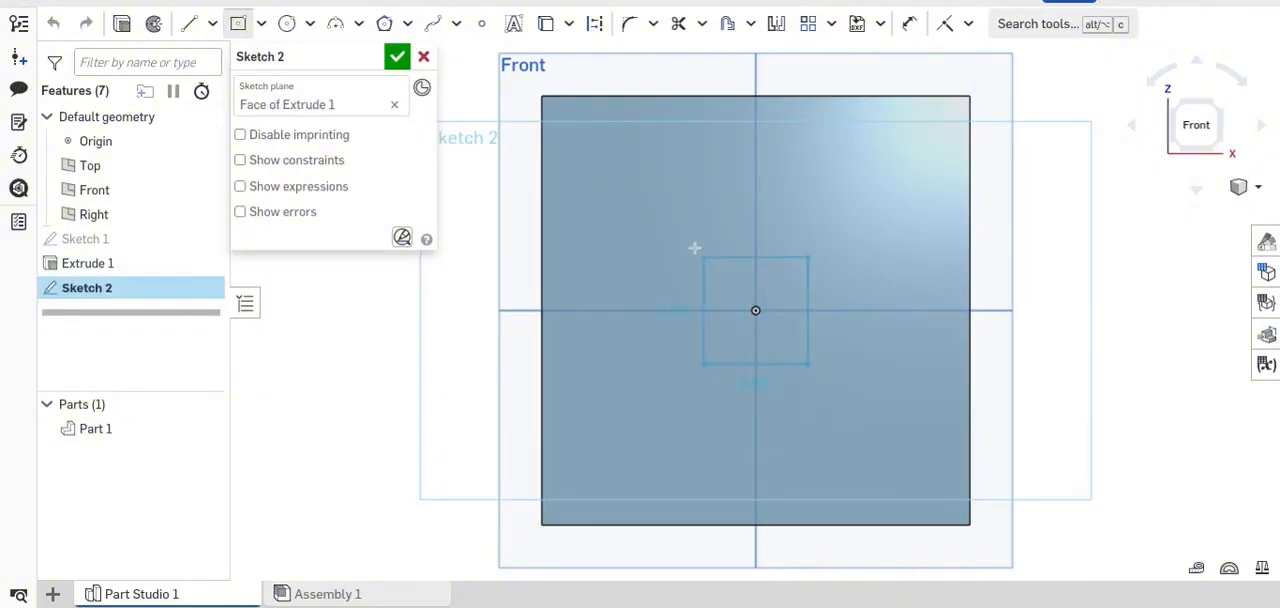
{"action": "left_click", "coordinate": [597, 164]}
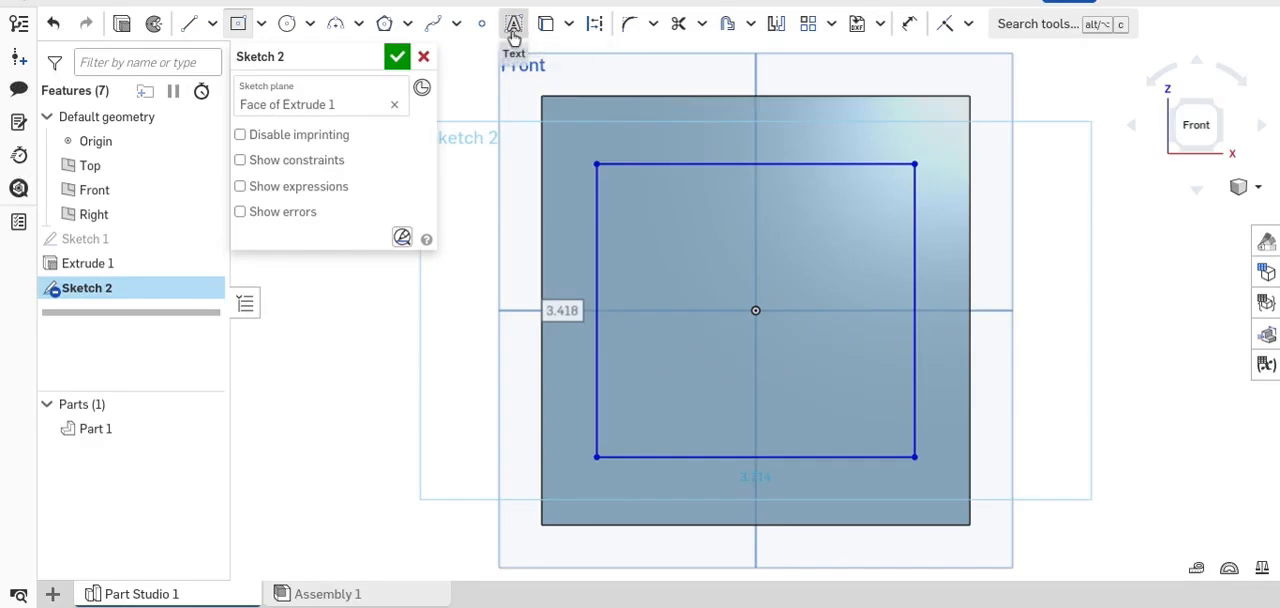
- Dimension the inner rectangle's top and left edges, setting both its width and height to 3.5 in
{"action": "left_click", "coordinate": [908, 23]}
{"action": "left_click", "coordinate": [702, 164]}
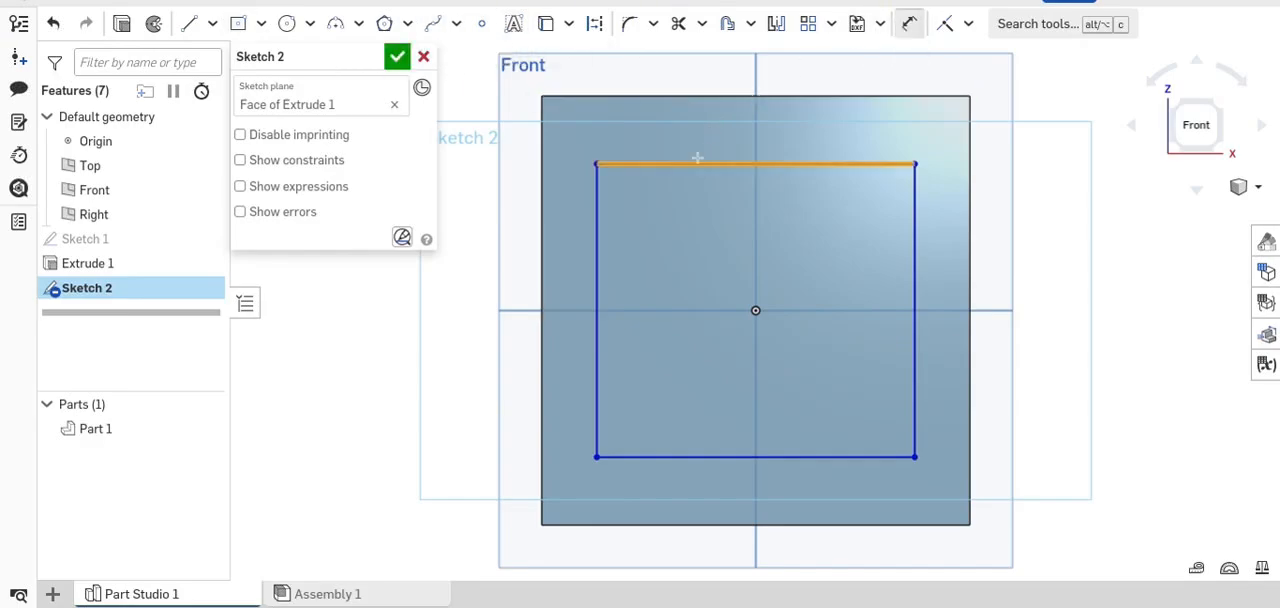
{"action": "left_click", "coordinate": [716, 137]}
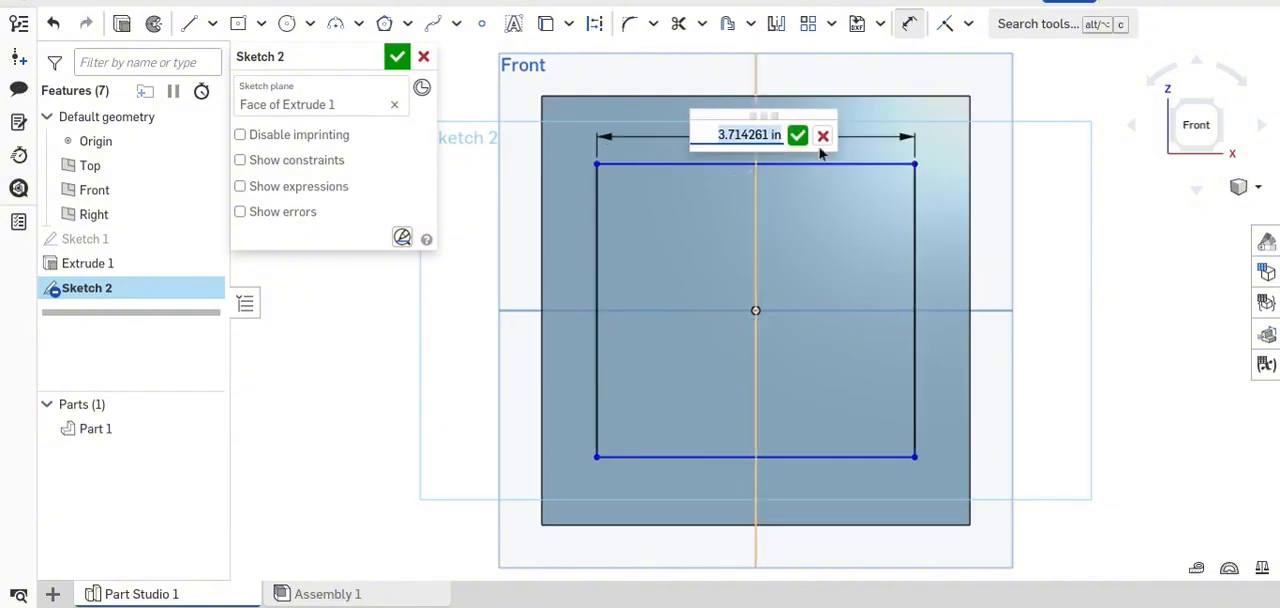
{"action": "type", "text": "34"}
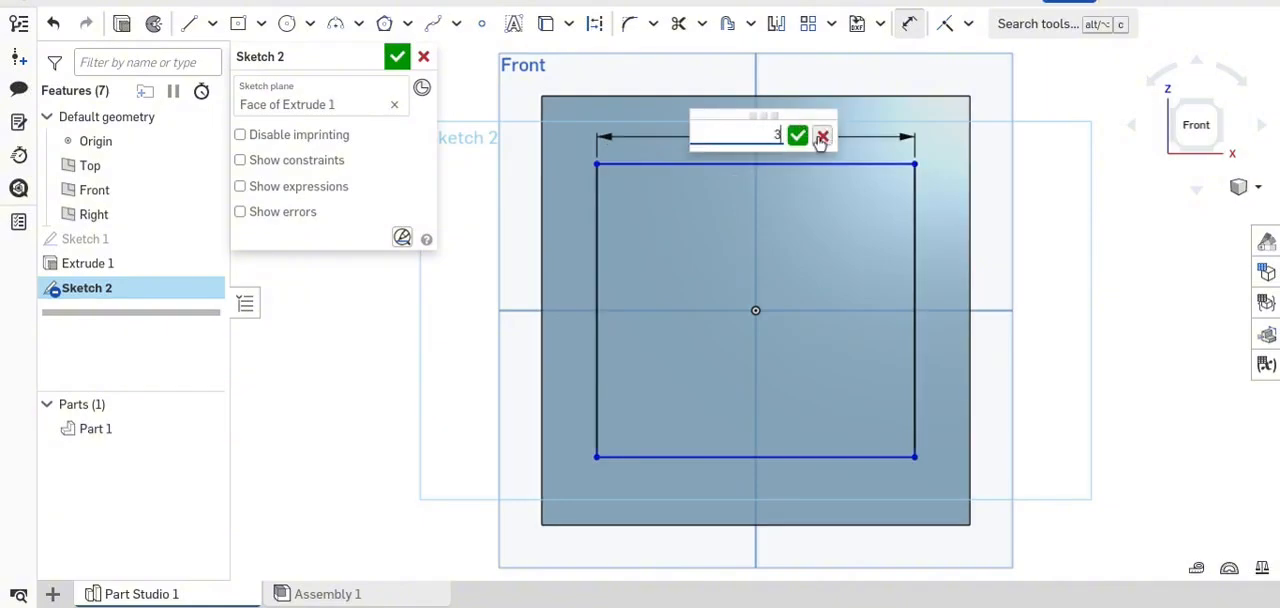
{"action": "key", "text": "Return"}
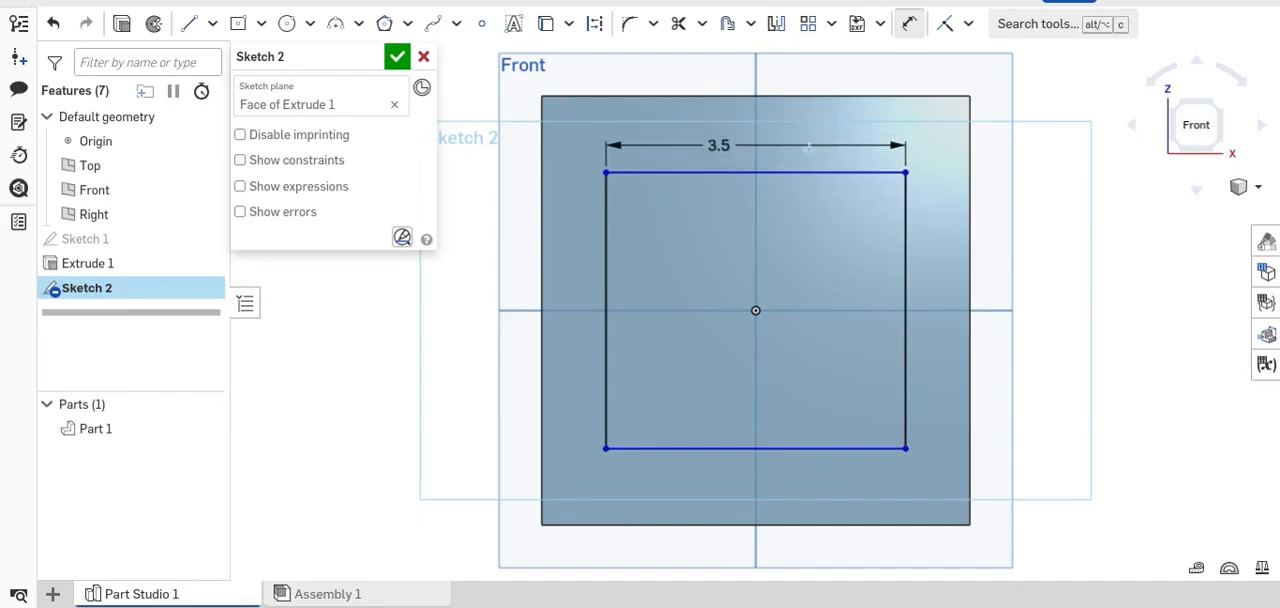
{"action": "left_click", "coordinate": [604, 273]}
{"action": "left_click", "coordinate": [583, 273]}
{"action": "type", "text": "3.5"}
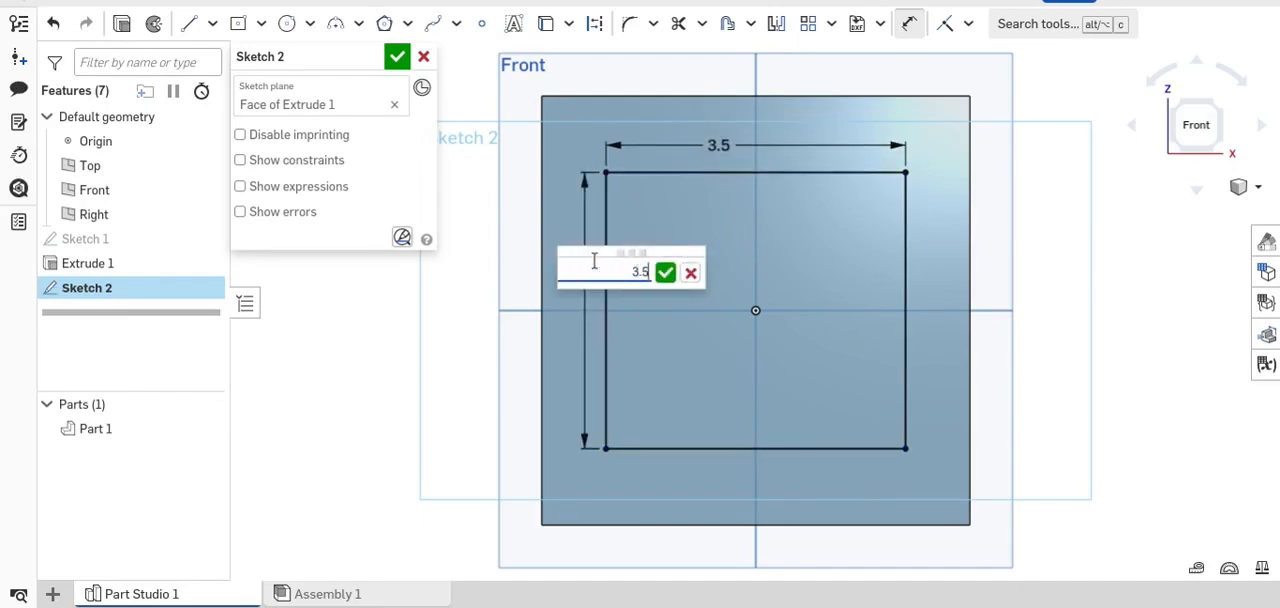
{"action": "key", "text": "Return"}
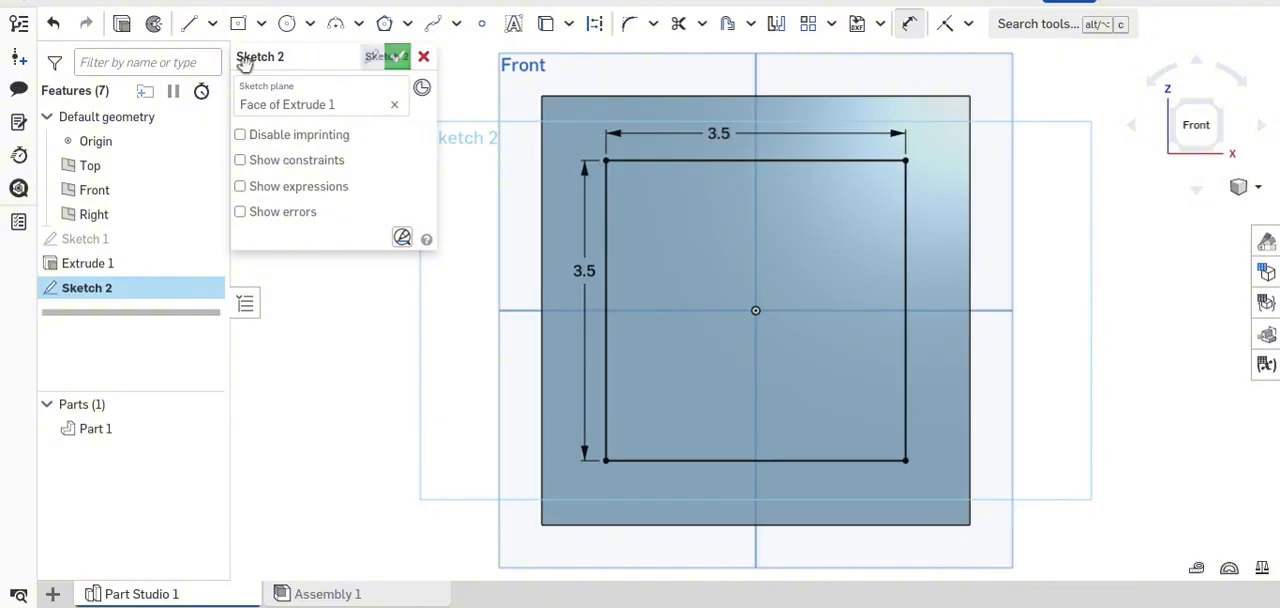
- Extrude the inner square sketch as a removal through the block with a blind depth of 3 in
{"action": "left_click", "coordinate": [127, 34]}
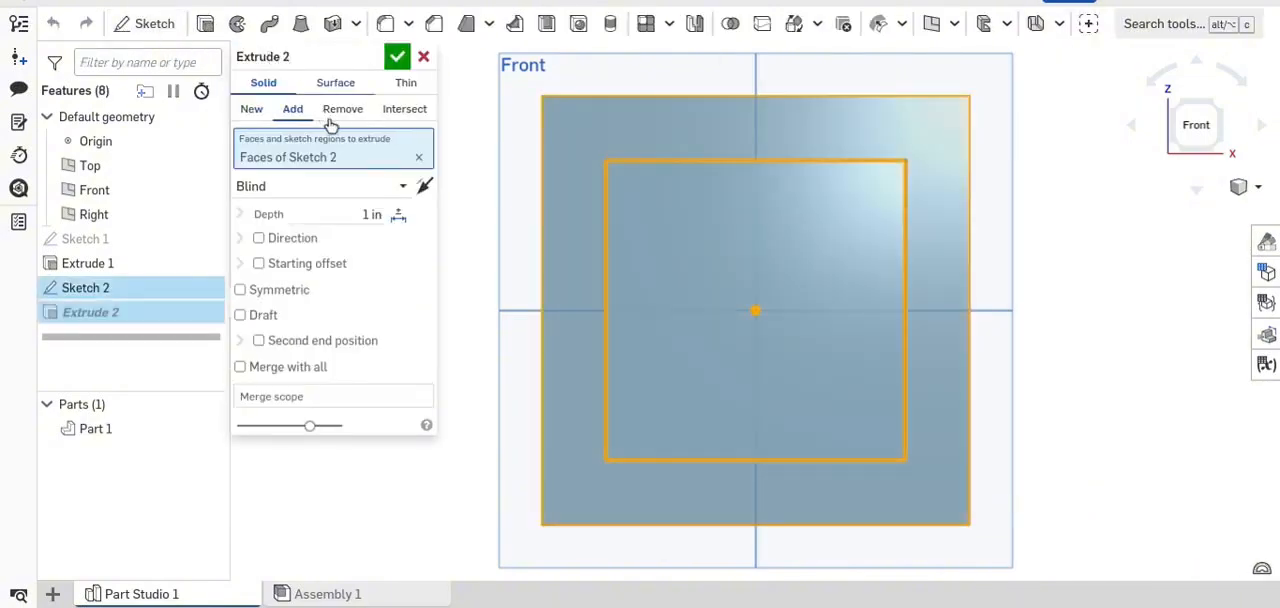
{"action": "left_click", "coordinate": [330, 110]}
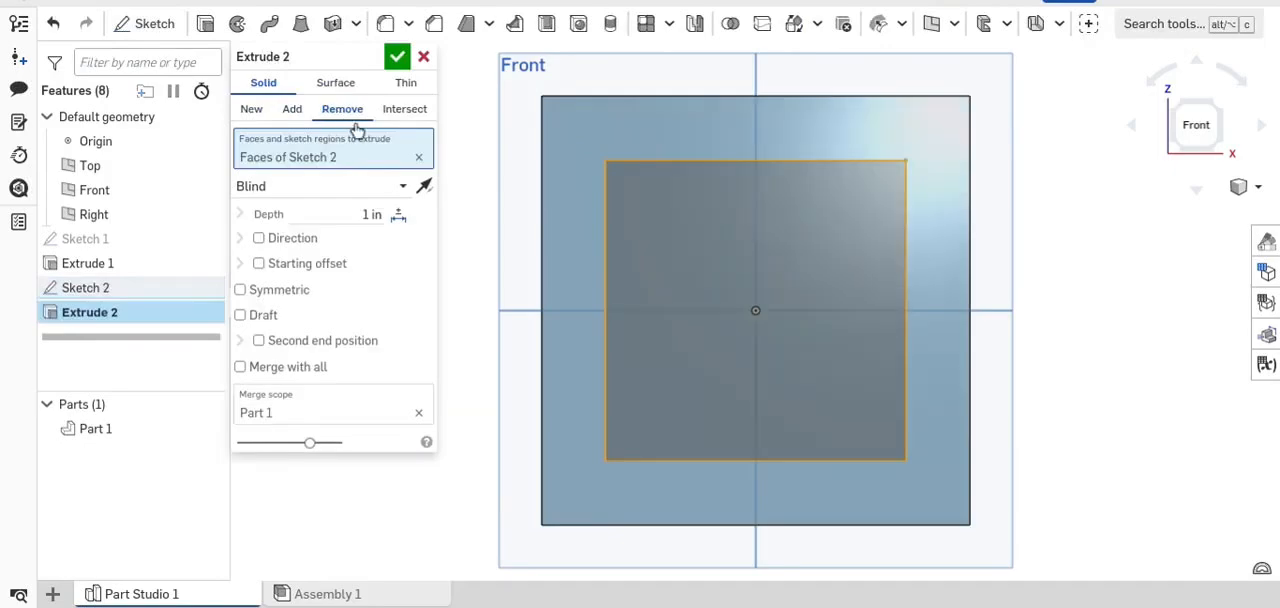
{"action": "right_click_drag", "start_coordinate": [634, 243], "coordinate": [828, 320]}
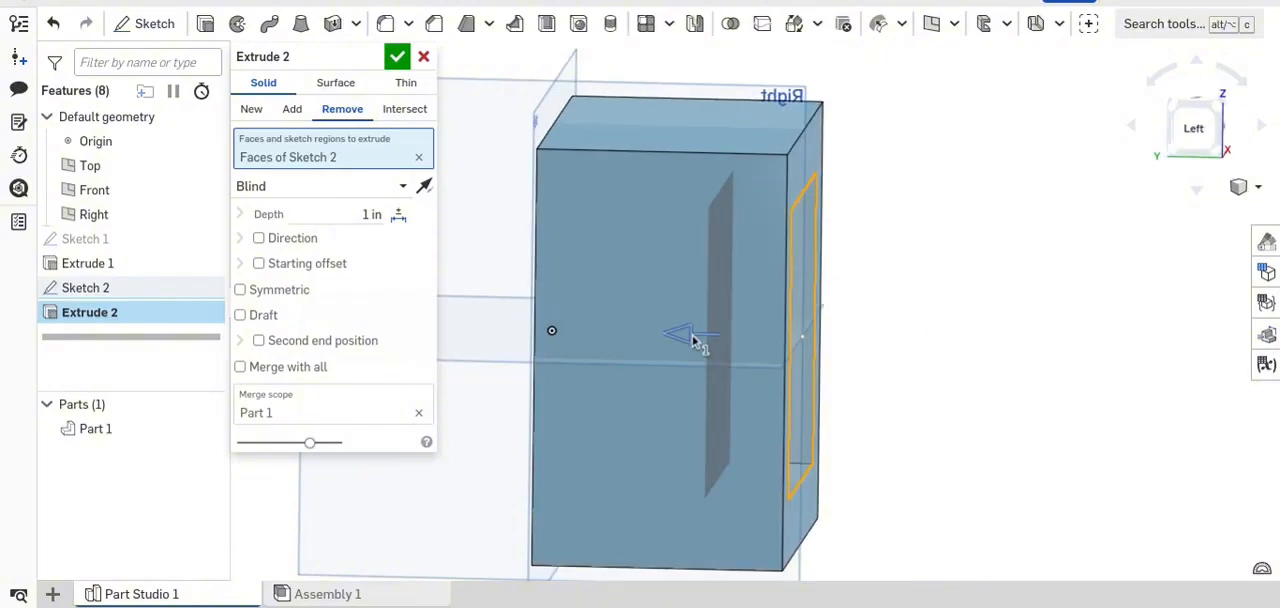
{"action": "left_click_drag", "start_coordinate": [693, 341], "coordinate": [487, 381]}
{"action": "mouse_move", "coordinate": [941, 254]}
{"action": "right_mouse_down"}
{"action": "mouse_move", "coordinate": [963, 244]}
{"action": "mouse_move", "coordinate": [866, 258]}
{"action": "mouse_move", "coordinate": [949, 243]}
{"action": "right_mouse_up"}
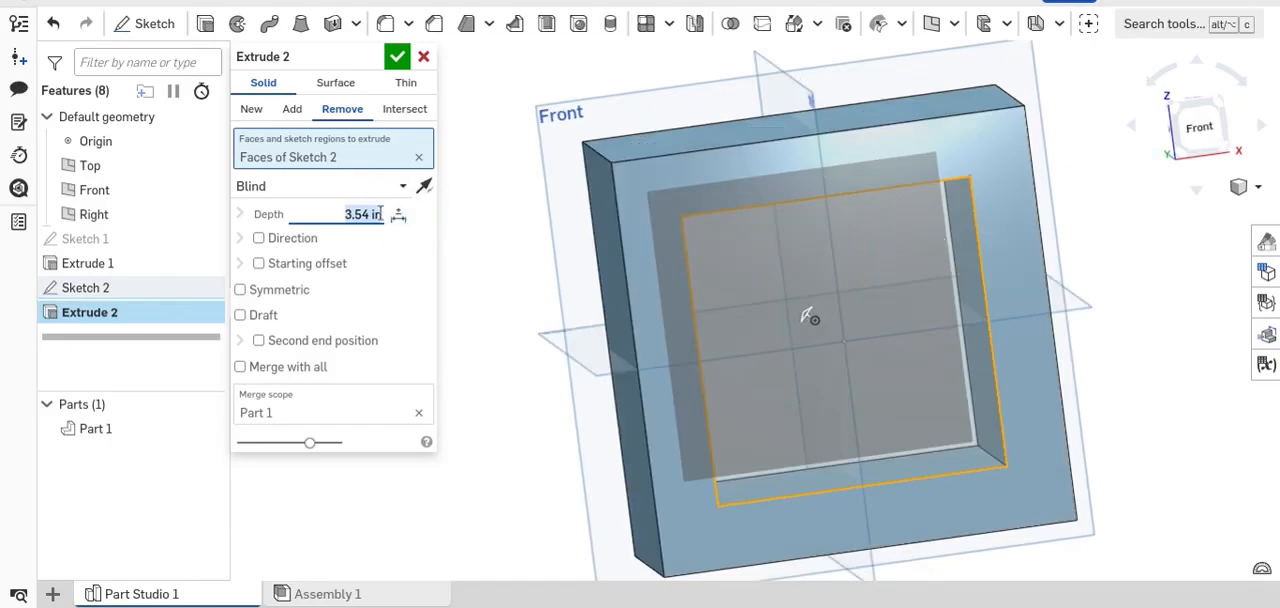
{"action": "type", "text": "3"}
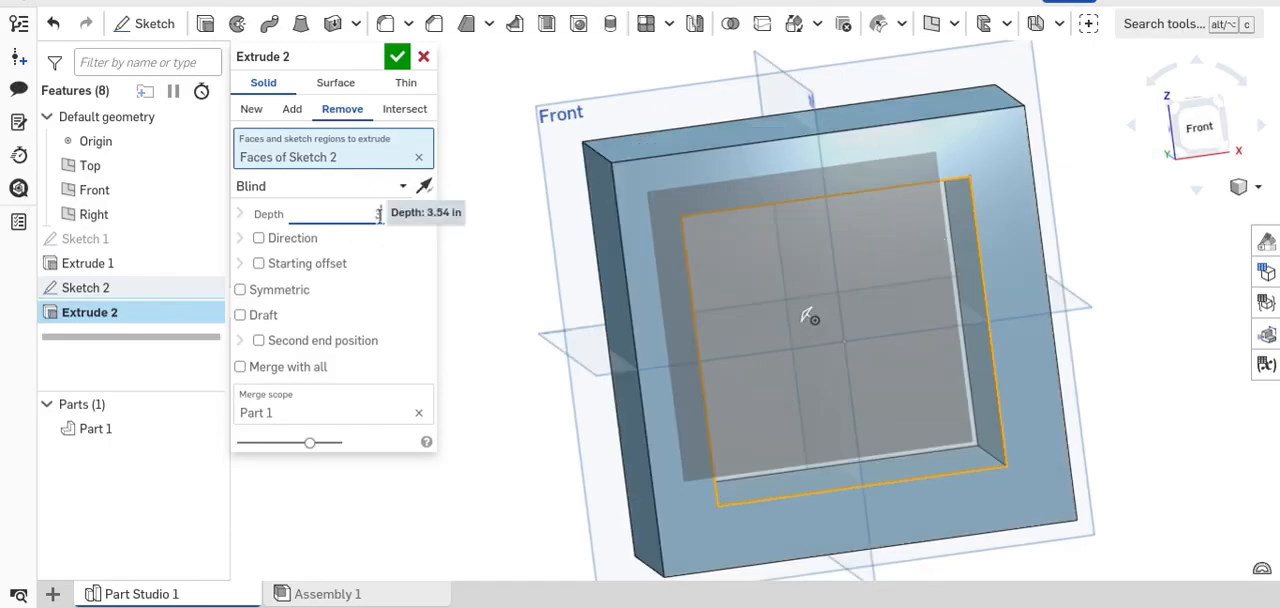
{"action": "left_click", "coordinate": [399, 67]}
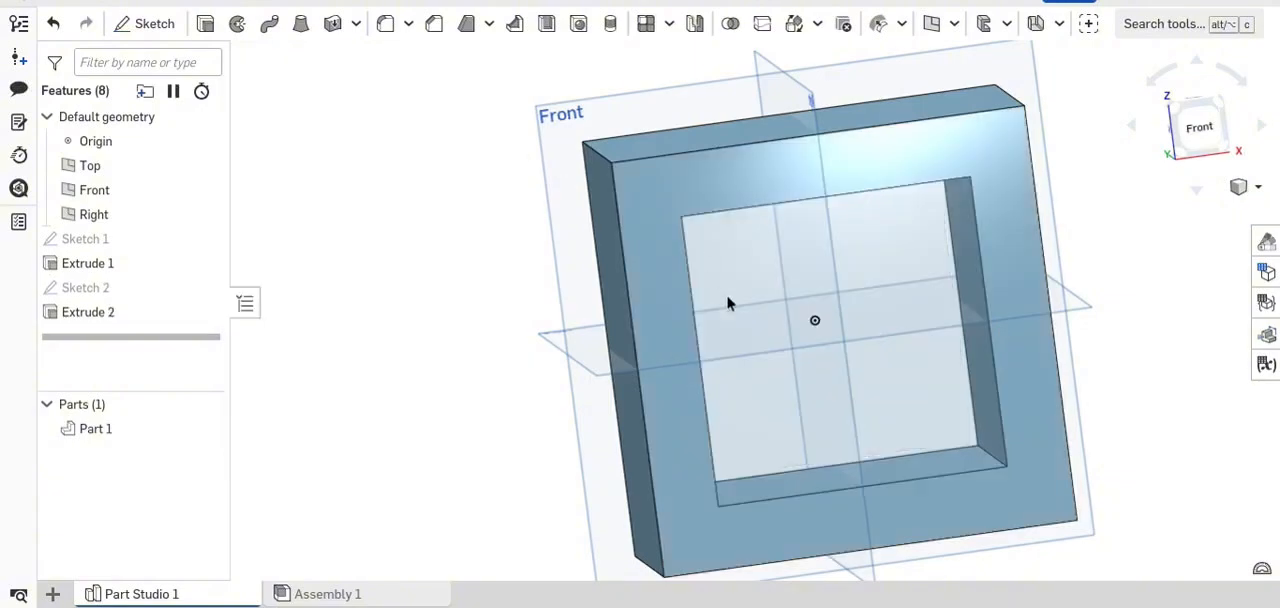
- Chamfer the block's two upper outer edges running front to back with an equal distance of 0.094 in
{"action": "mouse_move", "coordinate": [729, 300]}
{"action": "right_mouse_down"}
{"action": "mouse_move", "coordinate": [783, 289]}
{"action": "mouse_move", "coordinate": [663, 303]}
{"action": "mouse_move", "coordinate": [725, 300]}
{"action": "right_mouse_up"}
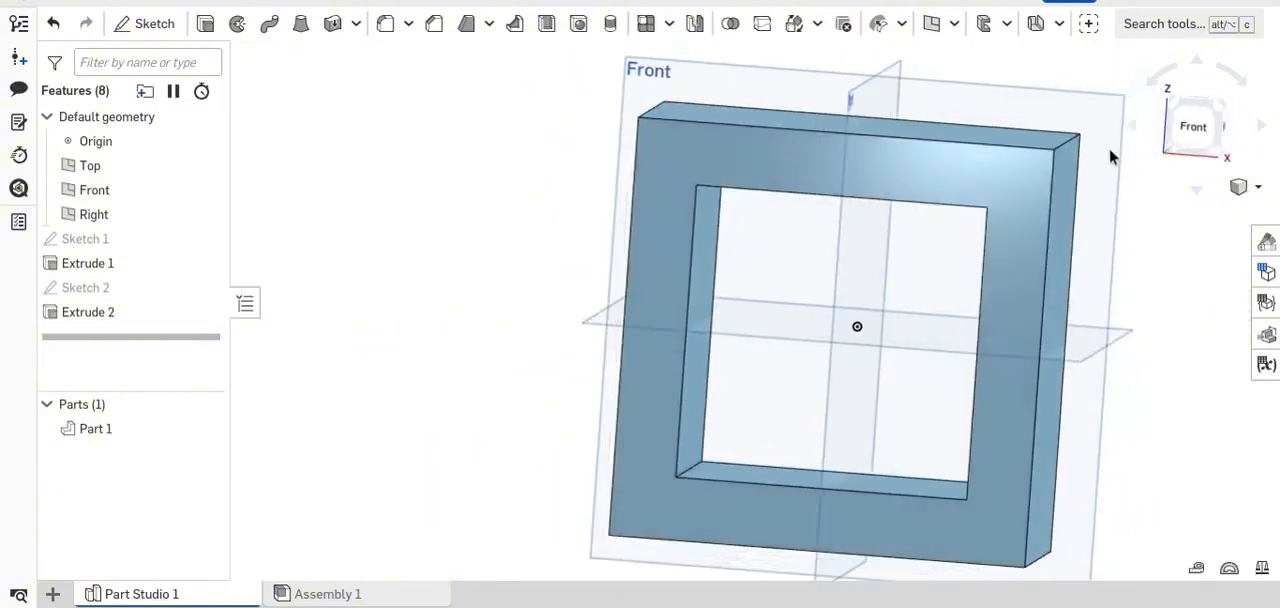
{"action": "left_click", "coordinate": [1212, 125]}
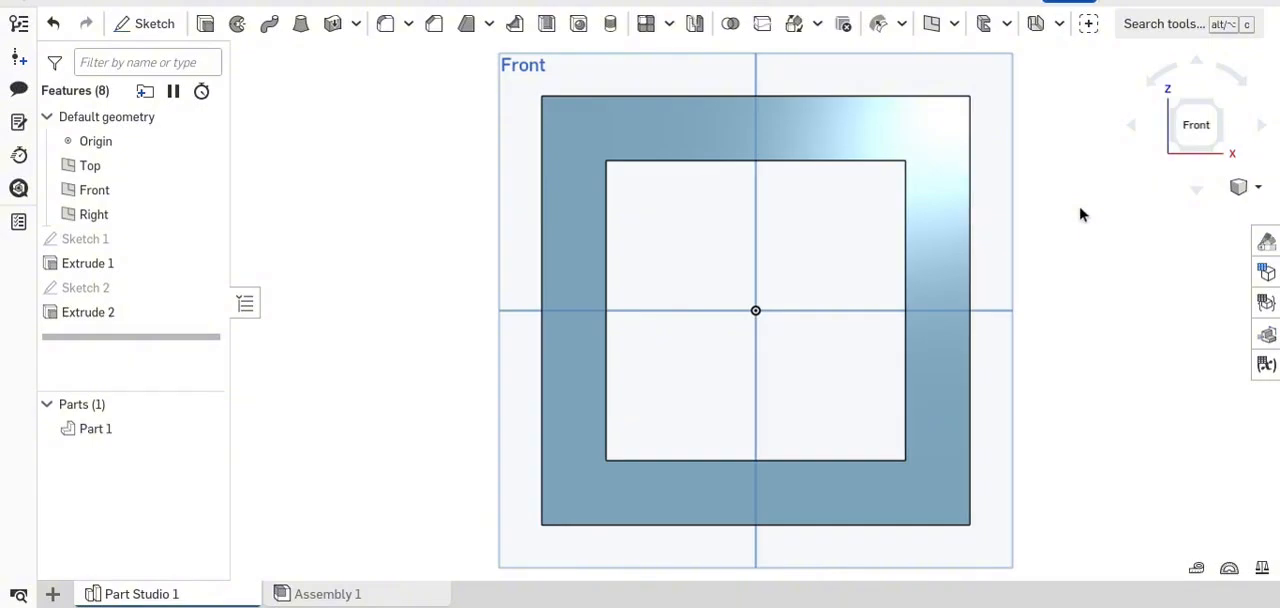
{"action": "right_click_drag", "start_coordinate": [460, 168], "coordinate": [492, 248]}
{"action": "middle_click_drag", "start_coordinate": [492, 241], "coordinate": [488, 294]}
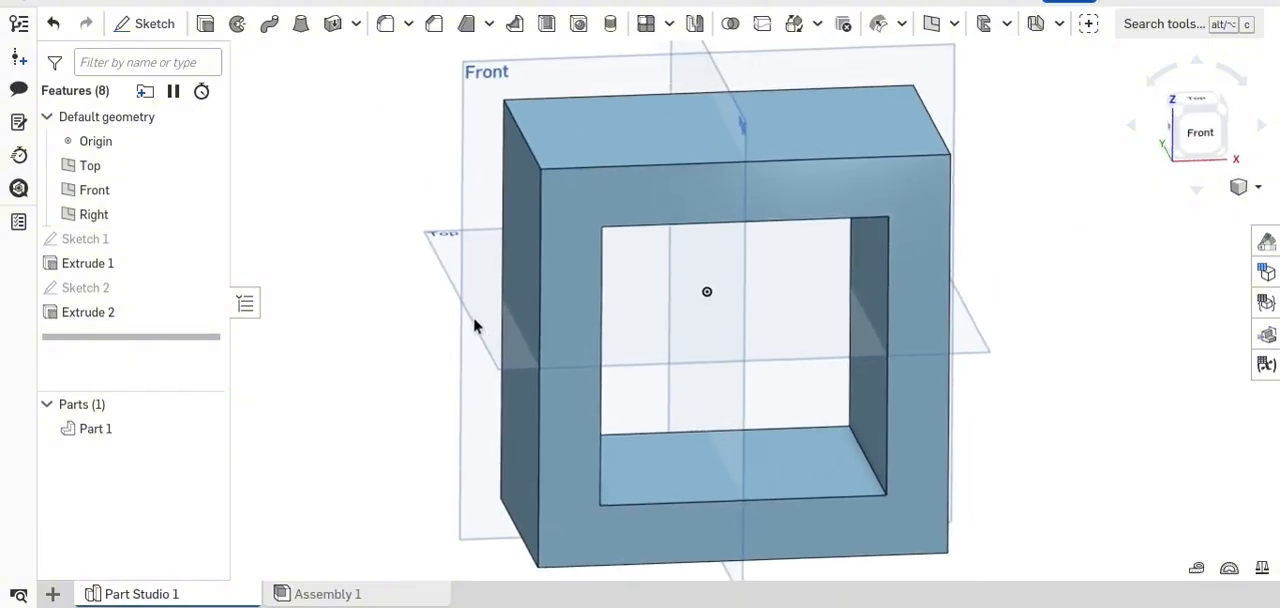
{"action": "left_click", "coordinate": [436, 23]}
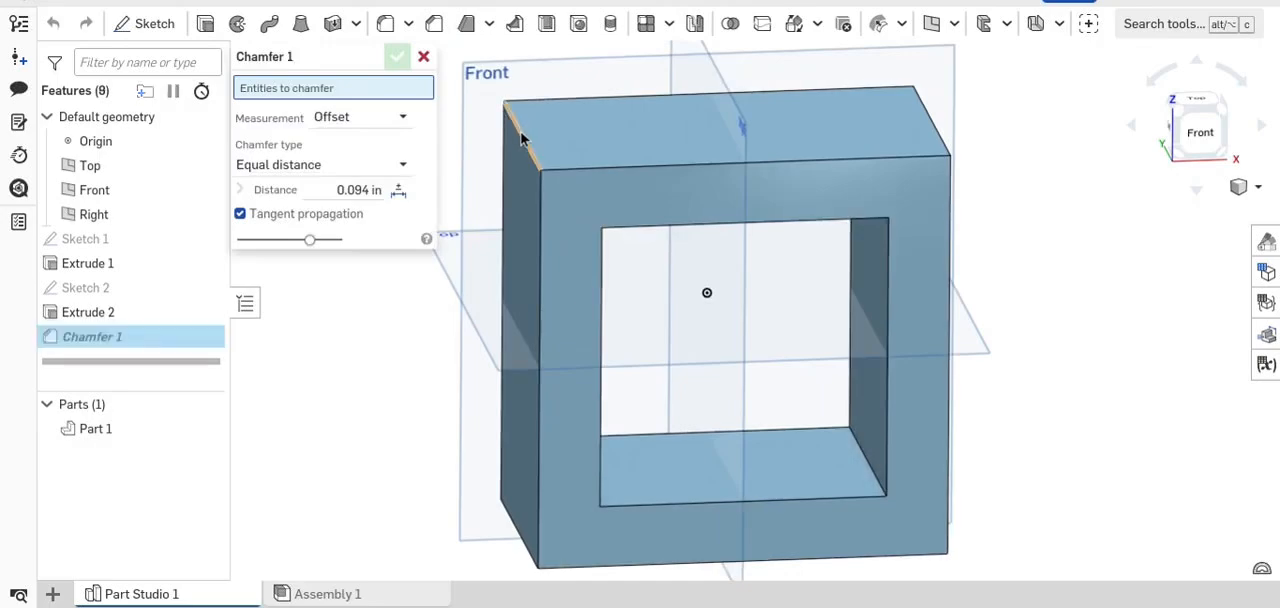
{"action": "left_click", "coordinate": [519, 138]}
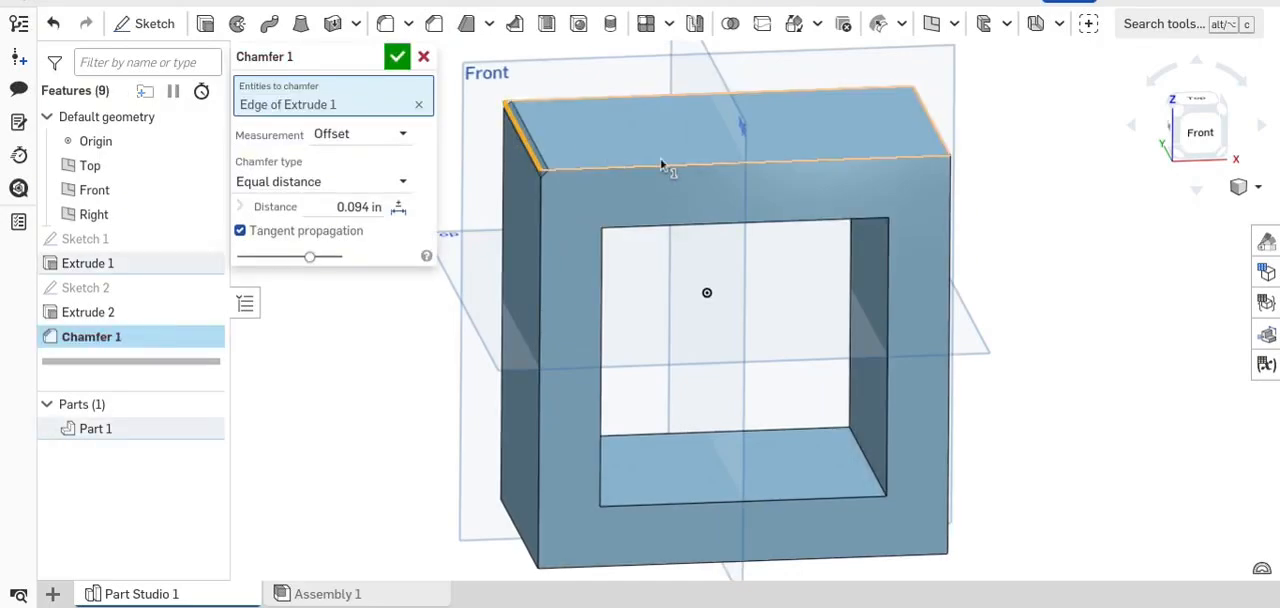
{"action": "right_click_drag", "start_coordinate": [663, 163], "coordinate": [592, 192]}
{"action": "left_click", "coordinate": [852, 162]}
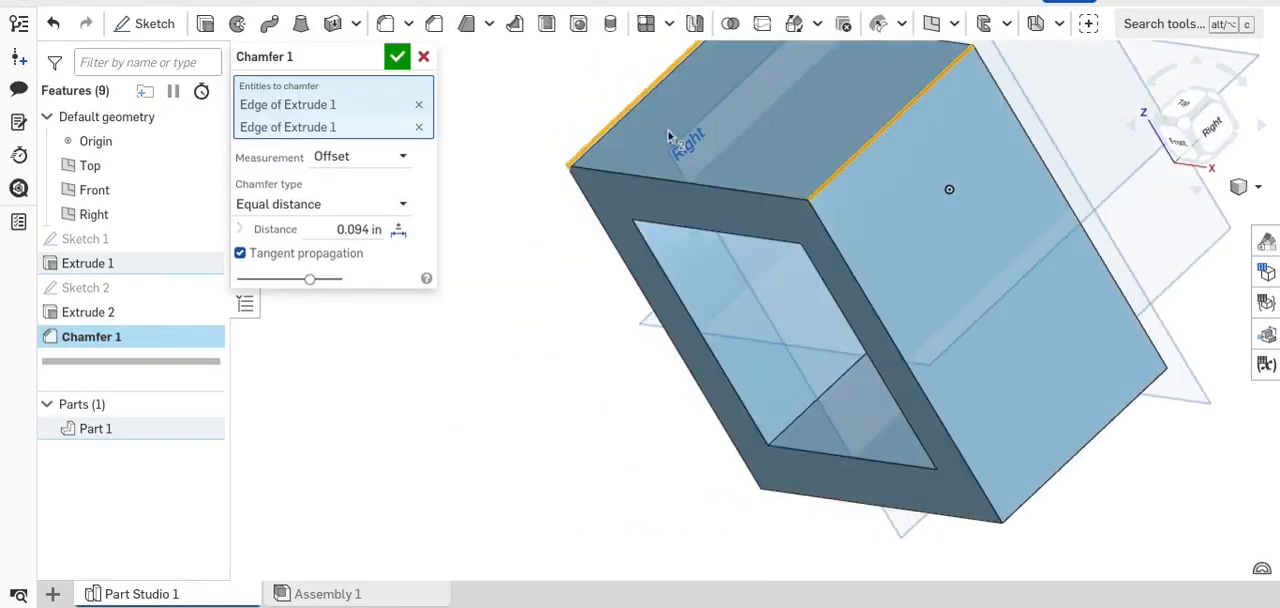
{"action": "left_click", "coordinate": [398, 58]}
{"action": "scroll", "coordinate": [824, 168], "scroll_direction": "up", "scroll_amount": 2}
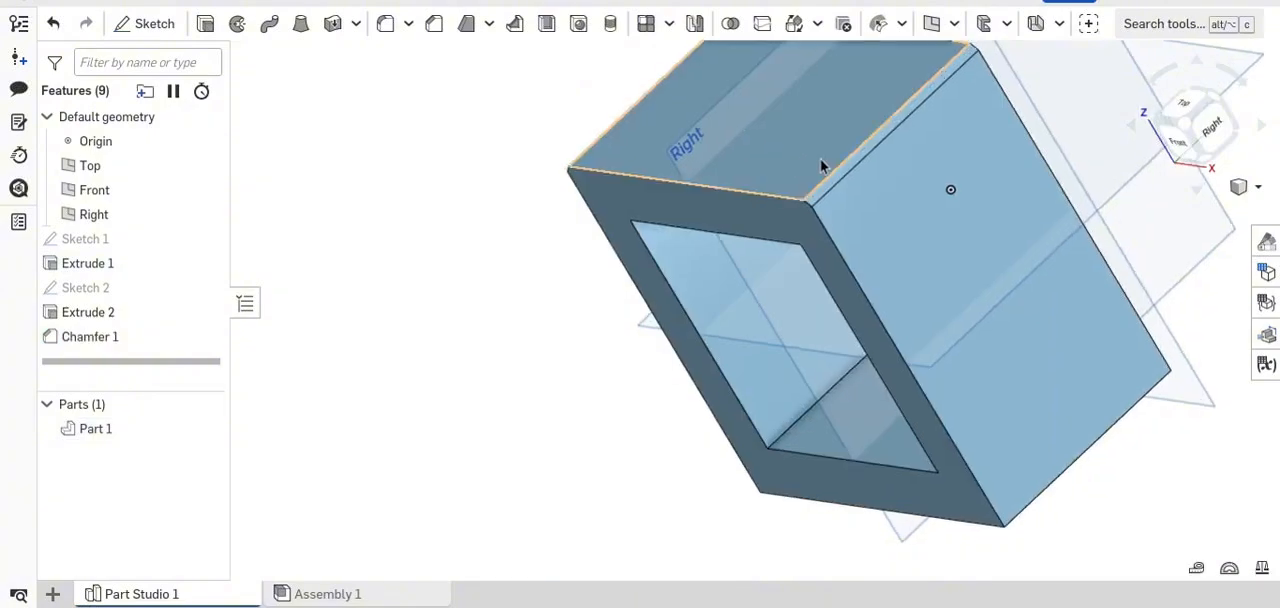
{"action": "right_click_drag", "start_coordinate": [826, 175], "coordinate": [774, 194]}
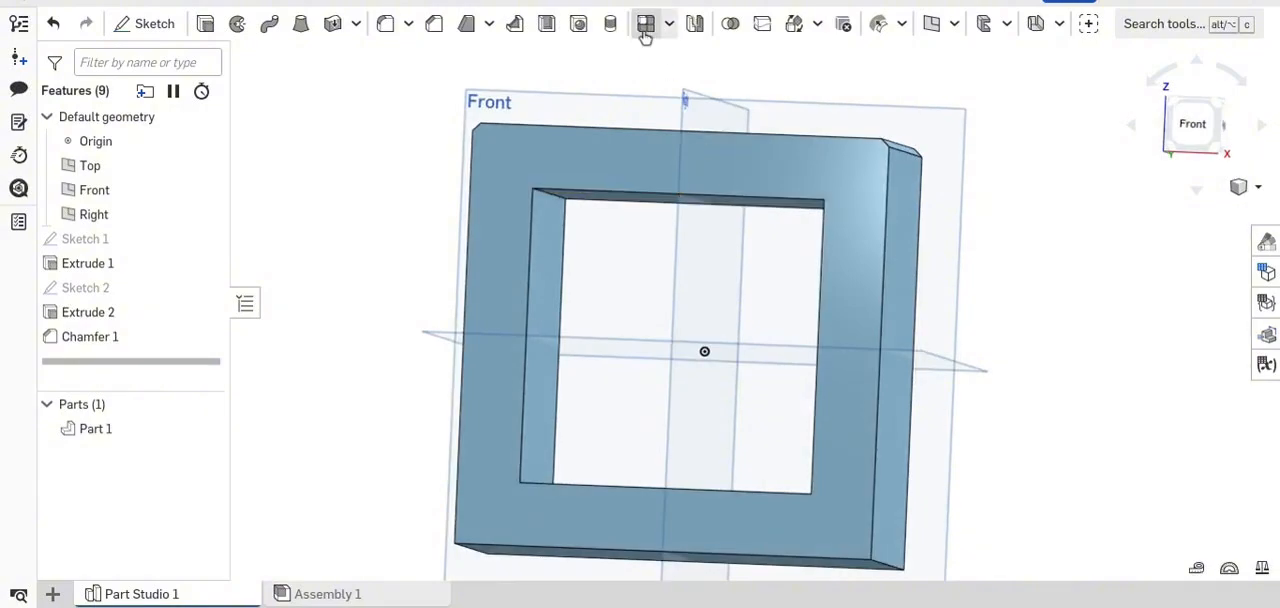